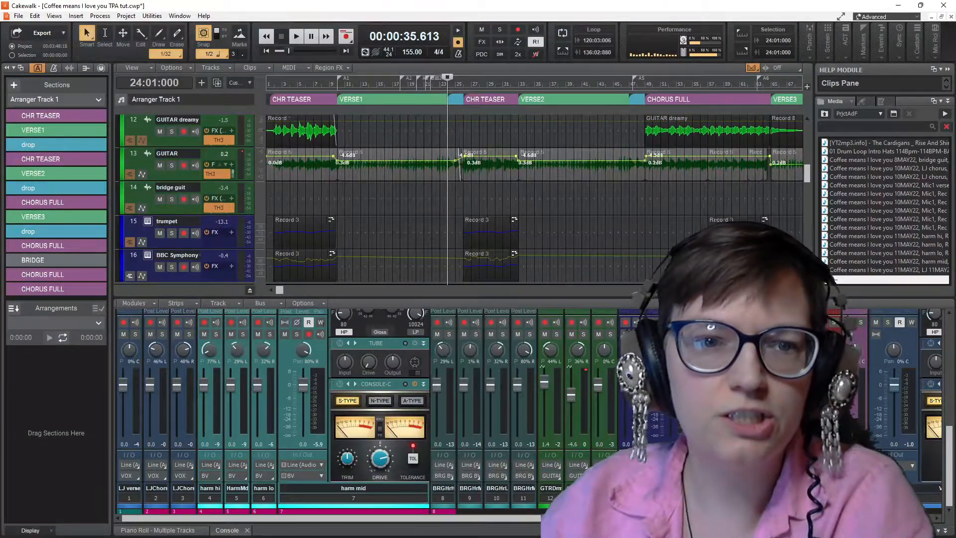
- Solo the GUITAR track and play it back from measure 8
{"action": "left_click", "coordinate": [321, 239]}
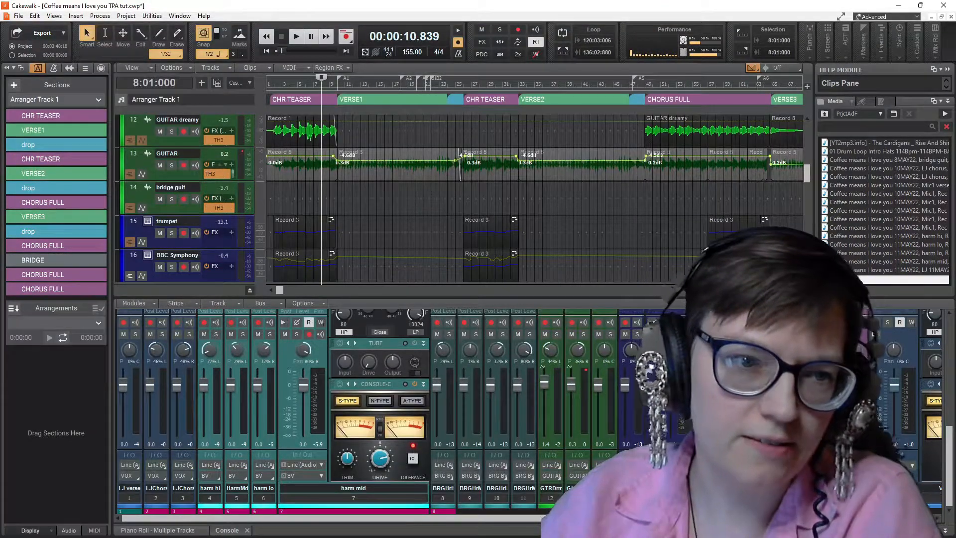
{"action": "left_click", "coordinate": [177, 154]}
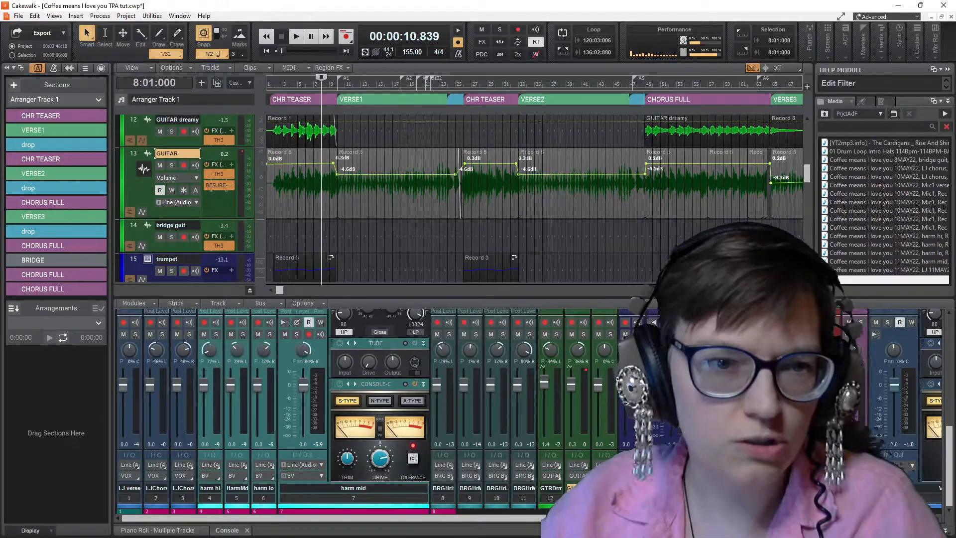
{"action": "left_click", "coordinate": [171, 165]}
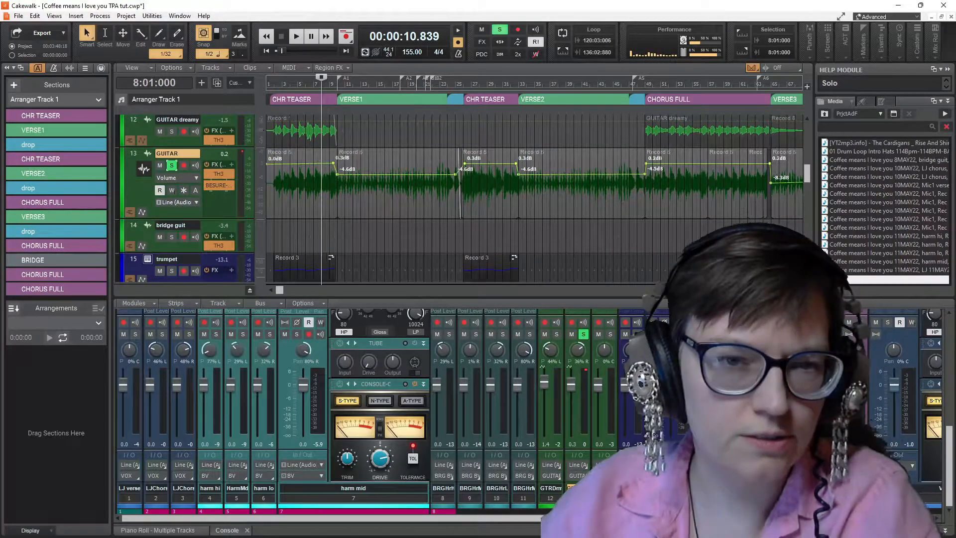
{"action": "key", "text": "space"}
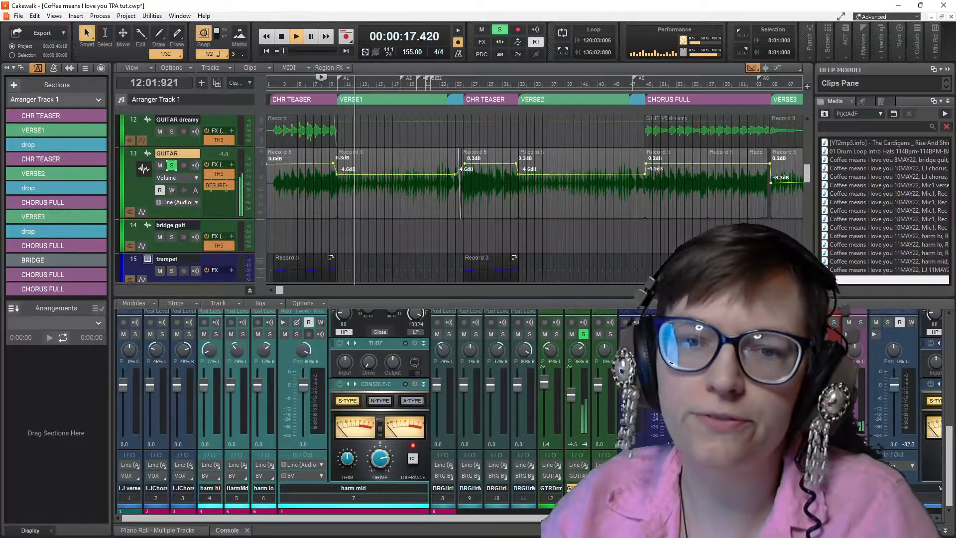
{"action": "key", "text": "space"}
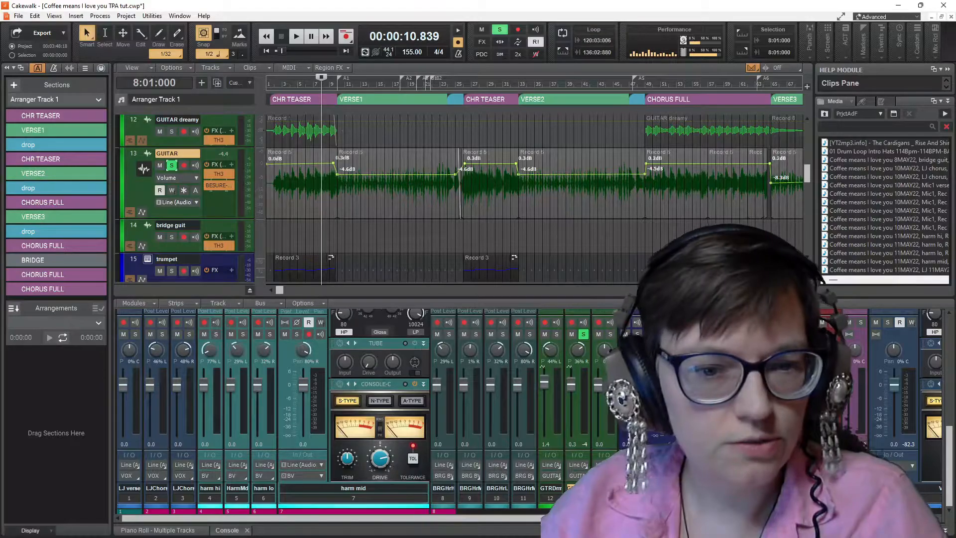
- Enlarge the console to show the full channel strips and enable automation write on the LJ chorus strip of track 3
{"action": "left_click_drag", "start_coordinate": [464, 297], "coordinate": [464, 229]}
{"action": "scroll", "coordinate": [463, 369], "scroll_direction": "up", "scroll_amount": 5}
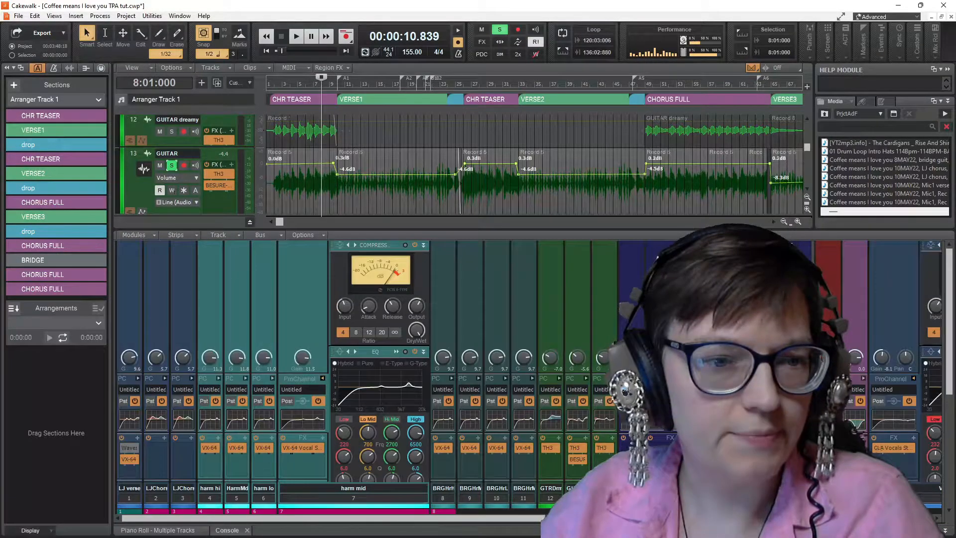
{"action": "scroll", "coordinate": [463, 369], "scroll_direction": "down", "scroll_amount": 5}
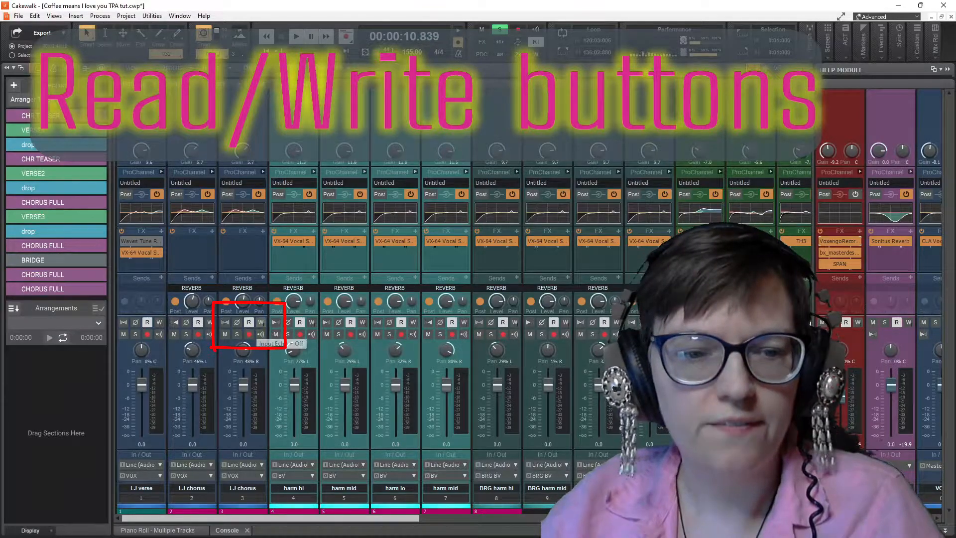
{"action": "left_click", "coordinate": [261, 322]}
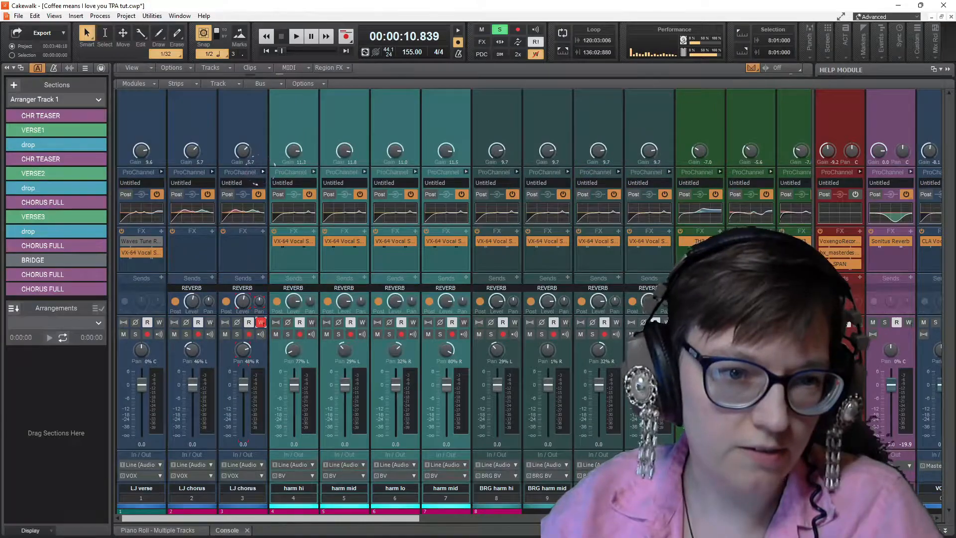
- Show the ProChannel of LJ chorus track 3, look through its compressor, EQ, tube and console modules, and hide it again
{"action": "left_click", "coordinate": [263, 172]}
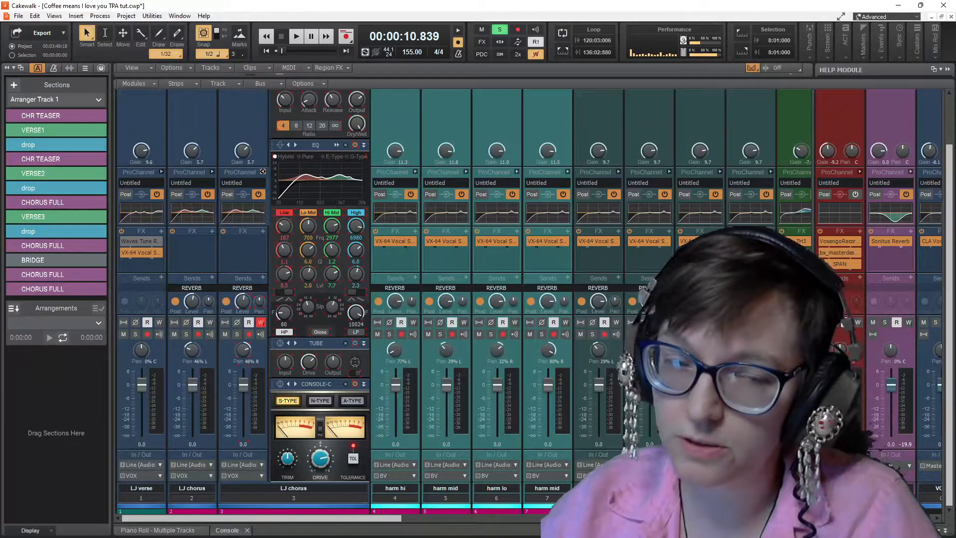
{"action": "scroll", "coordinate": [535, 285], "scroll_direction": "up", "scroll_amount": 2}
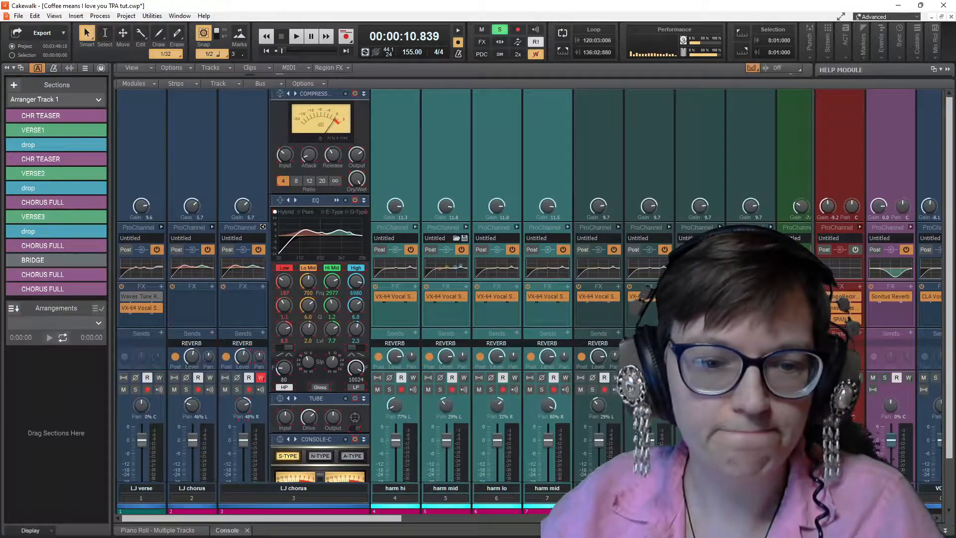
{"action": "scroll", "coordinate": [535, 286], "scroll_direction": "down", "scroll_amount": 2}
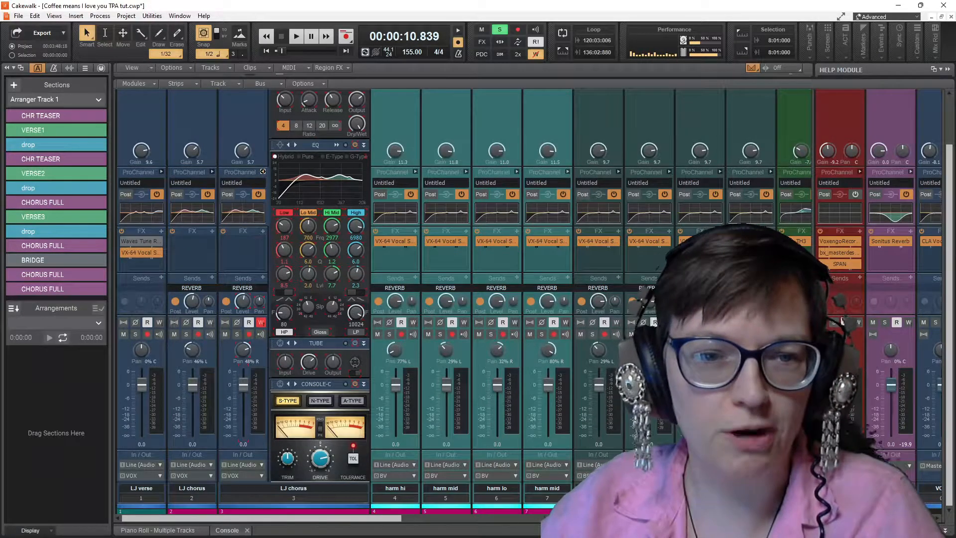
{"action": "scroll", "coordinate": [842, 322], "scroll_direction": "up", "scroll_amount": 2}
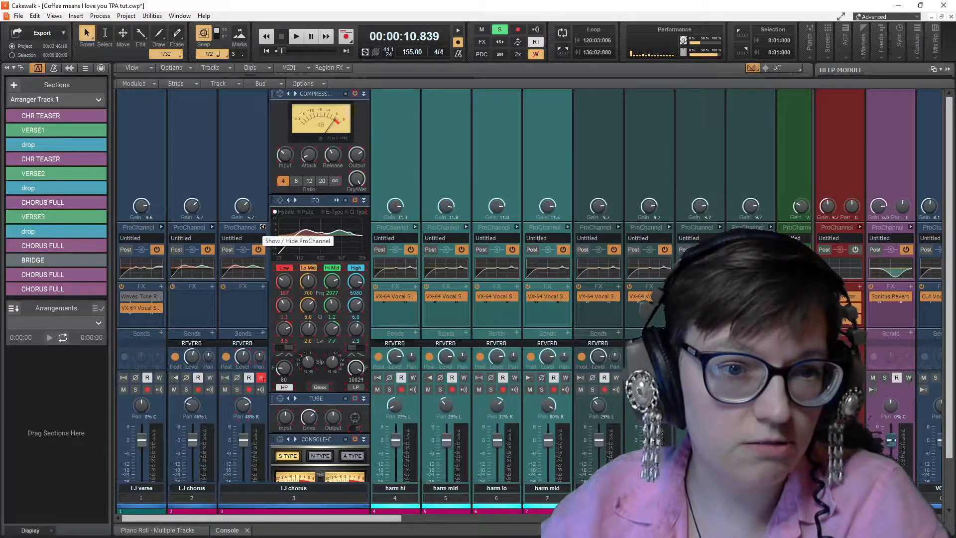
{"action": "left_click", "coordinate": [262, 227]}
{"action": "scroll", "coordinate": [398, 349], "scroll_direction": "down", "scroll_amount": 1}
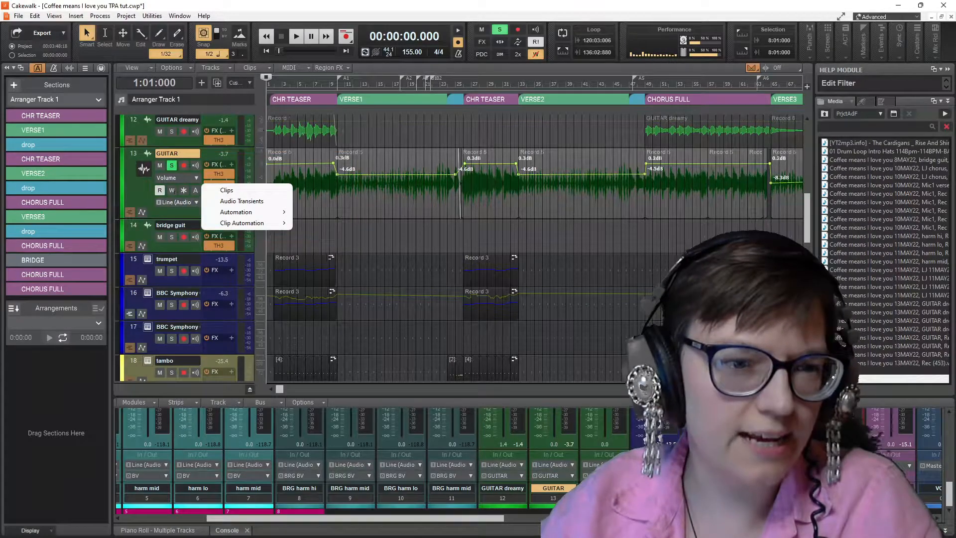
- Examine the edit filter choices of the bridge guit and GUITAR tracks, including the GUITAR track's automation options
{"action": "left_click", "coordinate": [170, 225]}
{"action": "left_click", "coordinate": [196, 212]}
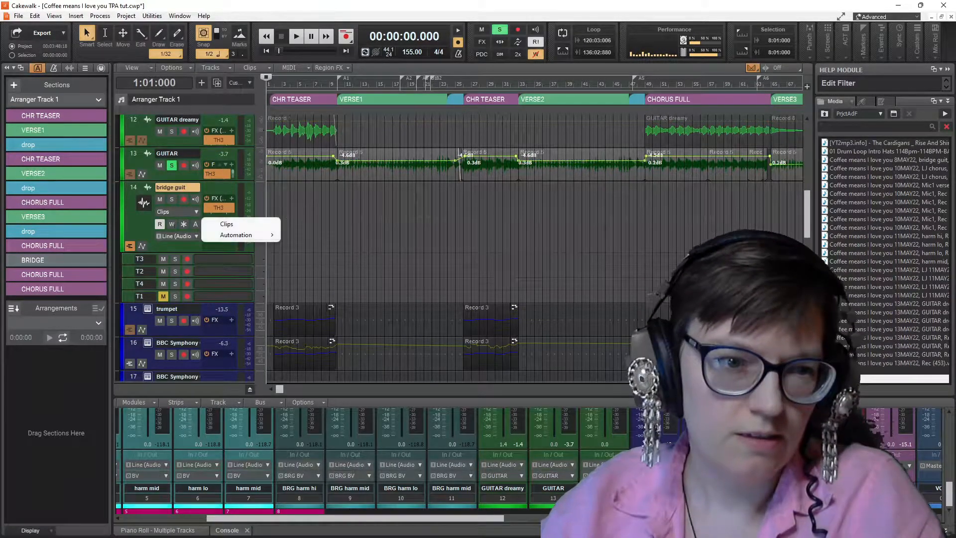
{"action": "left_click", "coordinate": [130, 246]}
{"action": "left_click", "coordinate": [174, 154]}
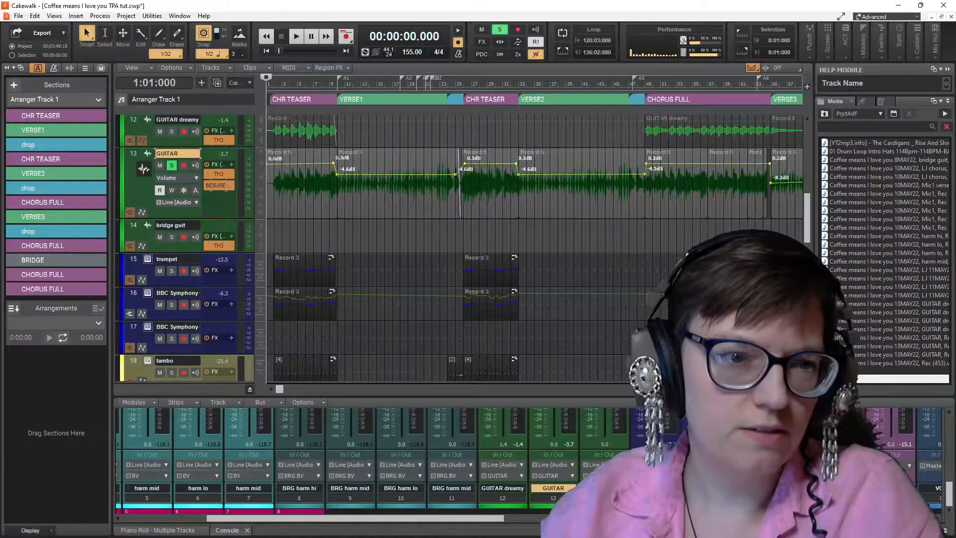
{"action": "left_click", "coordinate": [196, 178]}
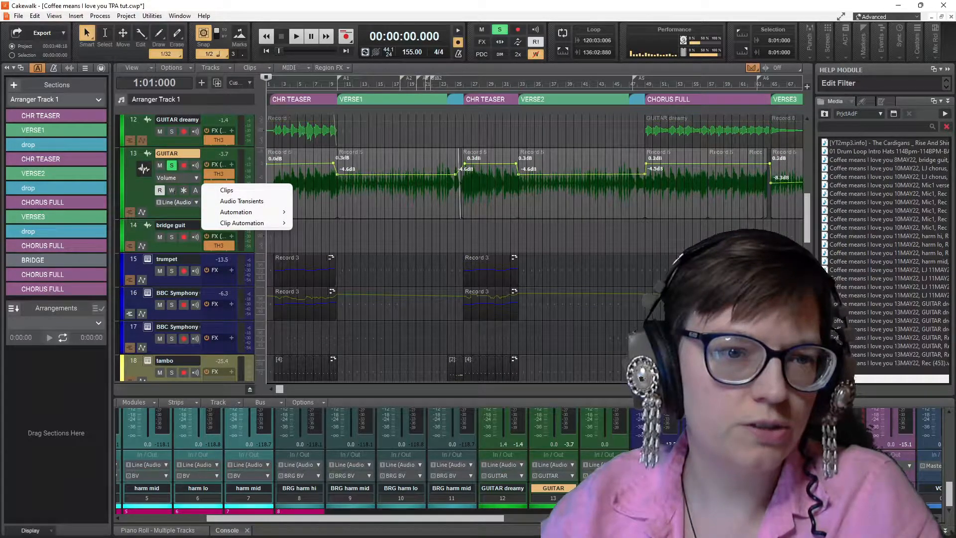
{"action": "mouse_move", "coordinate": [244, 212]}
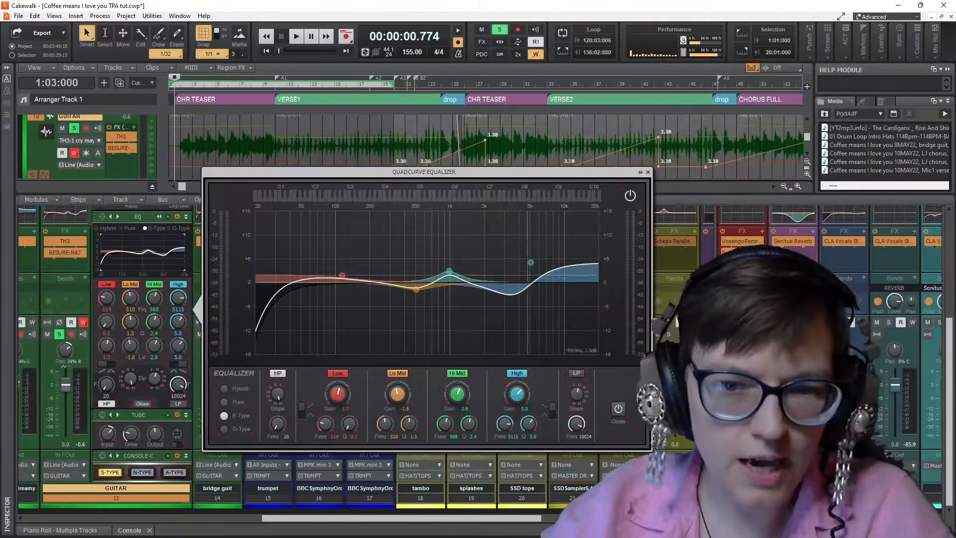
- Arm automation write on the GUITAR track and record movements of the QuadCurve EQ's High band while the CHR TEASER section plays
{"action": "left_click_drag", "start_coordinate": [531, 269], "coordinate": [486, 264]}
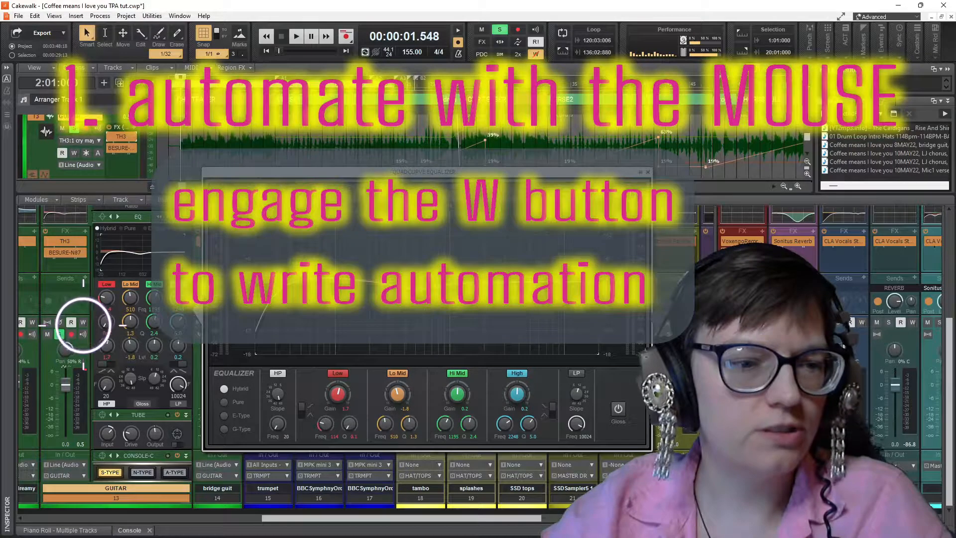
{"action": "left_click", "coordinate": [83, 323]}
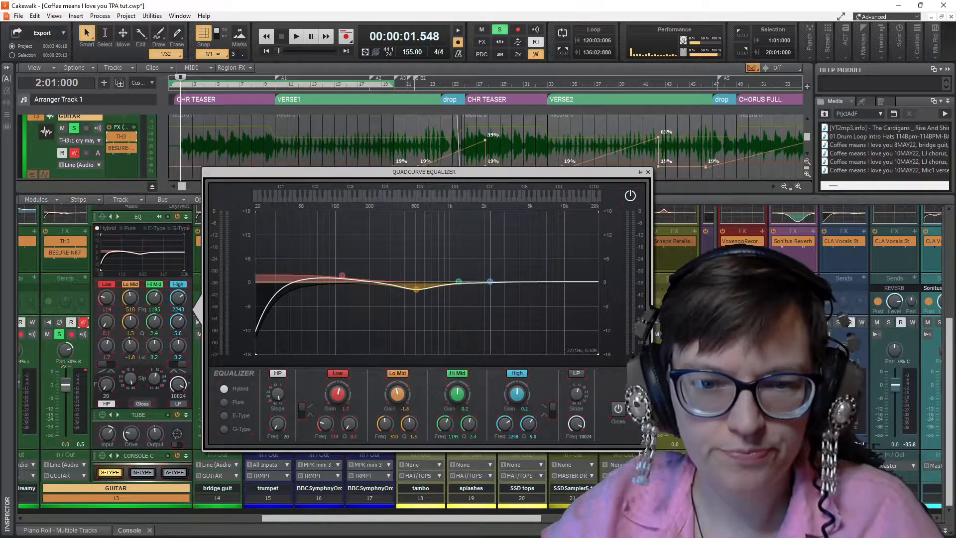
{"action": "key", "text": "space"}
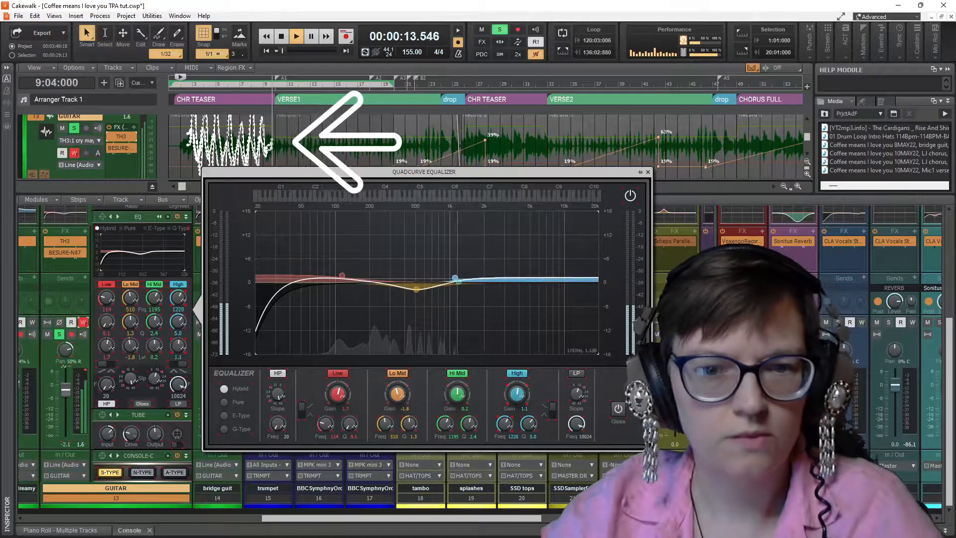
{"action": "key", "text": "space"}
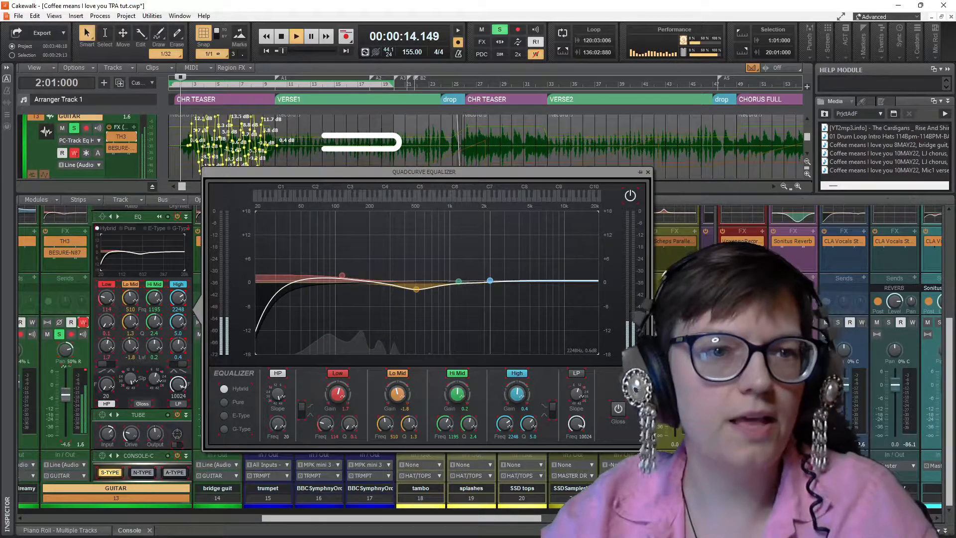
{"action": "key", "text": "space"}
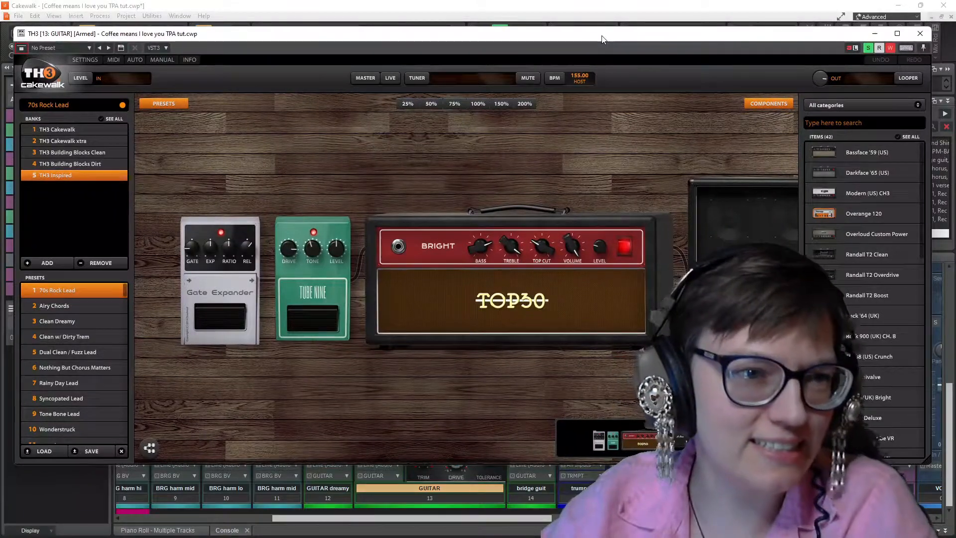
- Search the TH3 components for "cry" and insert the cry maybe pedal between the Tube Nine and the amp
{"action": "left_click_drag", "start_coordinate": [602, 40], "coordinate": [598, 37]}
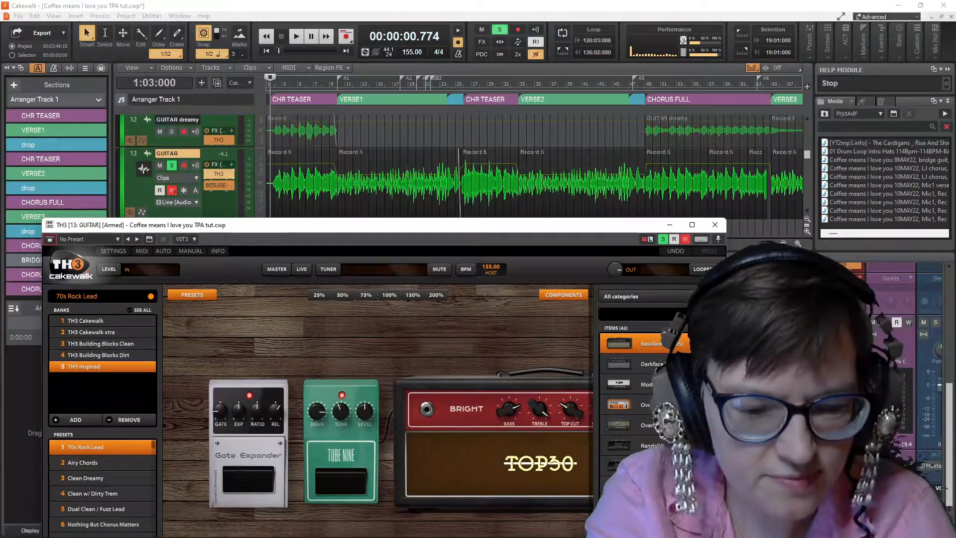
{"action": "type", "text": "ry"}
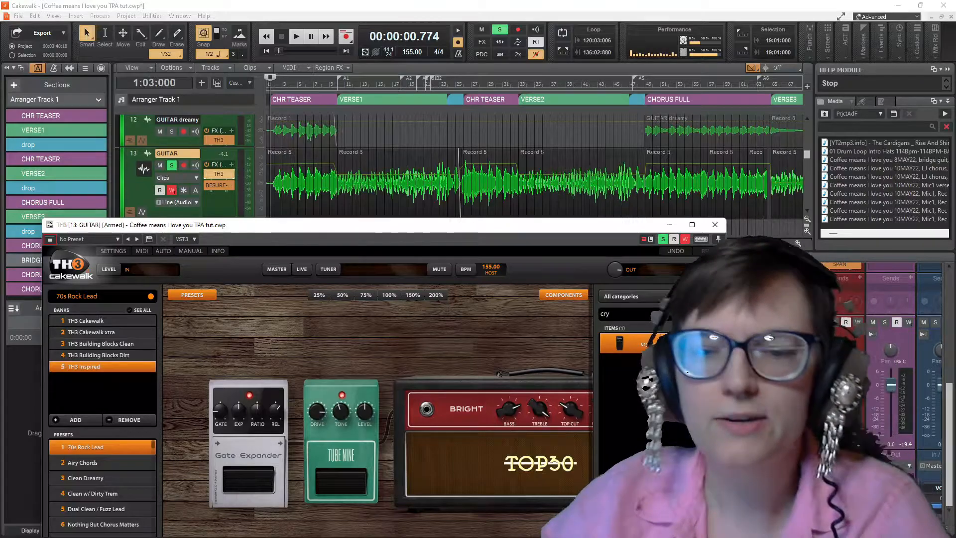
{"action": "left_click_drag", "start_coordinate": [620, 343], "coordinate": [425, 433]}
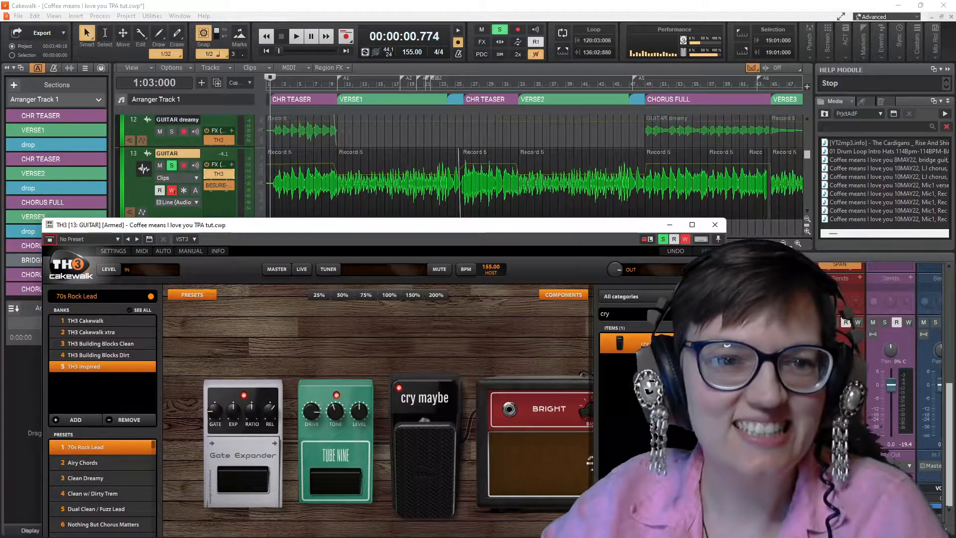
- Record filter automation during playback by rocking the cry maybe pedal over the CHR TEASER section
{"action": "key", "text": "space"}
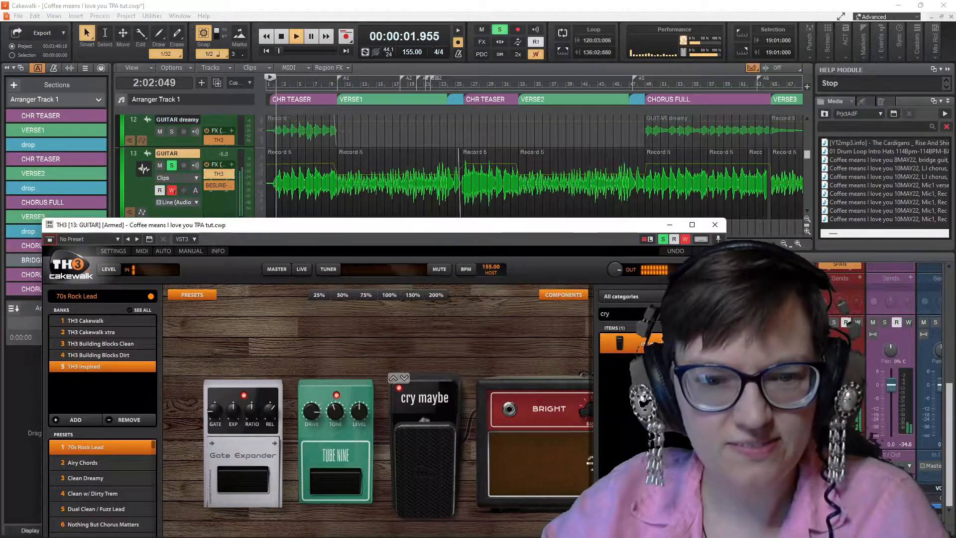
{"action": "left_click_drag", "start_coordinate": [425, 469], "coordinate": [425, 427]}
{"action": "key", "text": "space"}
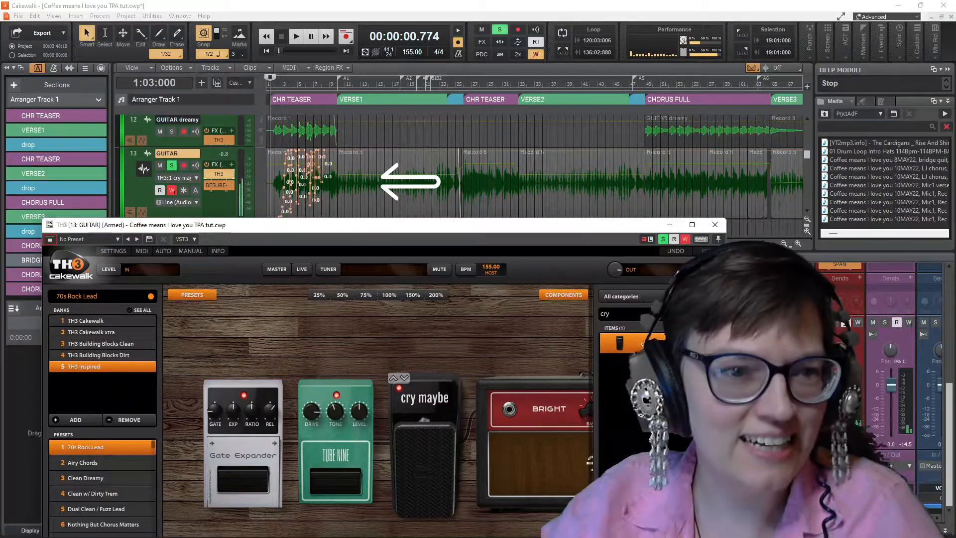
- Move the TH3 window clear of the GUITAR track and play back the recorded cry maybe automation
{"action": "left_click", "coordinate": [172, 190]}
{"action": "left_click_drag", "start_coordinate": [369, 225], "coordinate": [364, 250]}
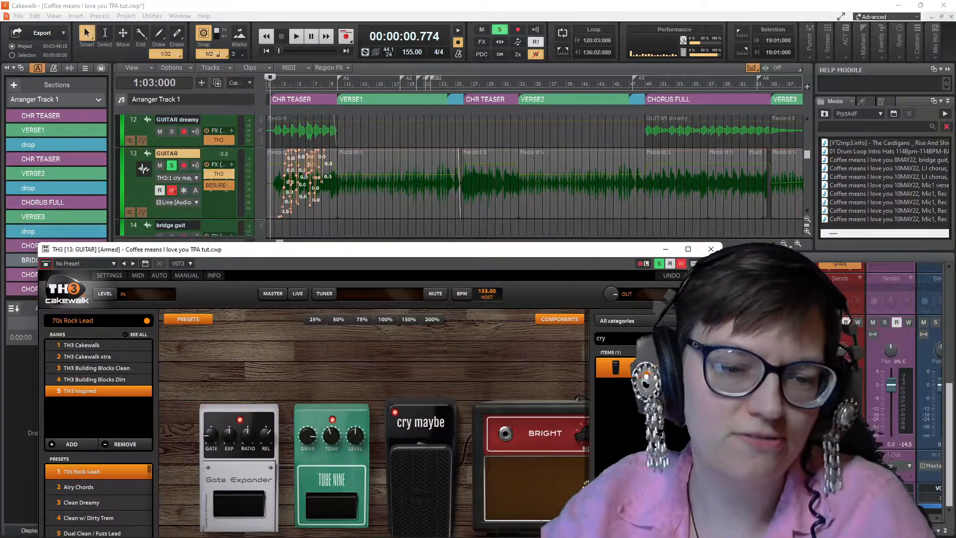
{"action": "key", "text": "space"}
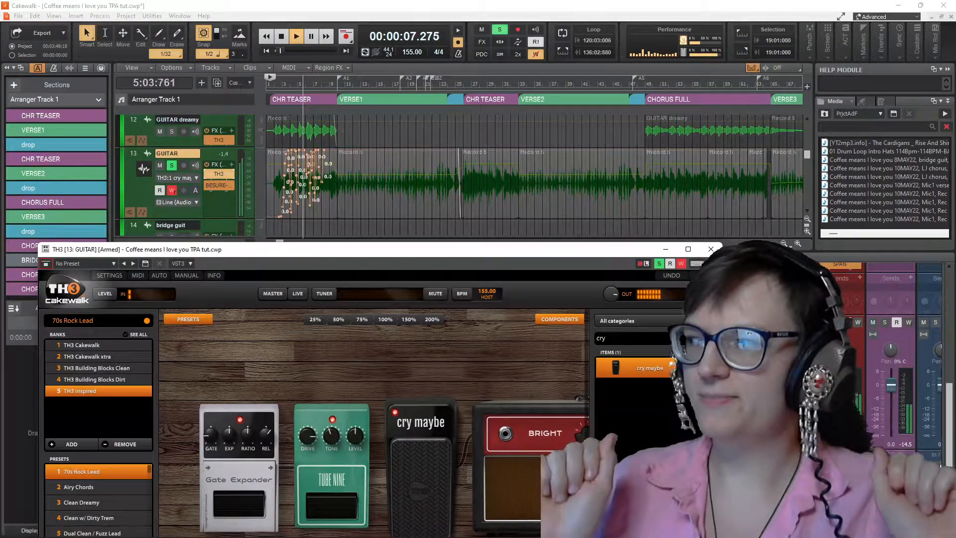
{"action": "key", "text": "space"}
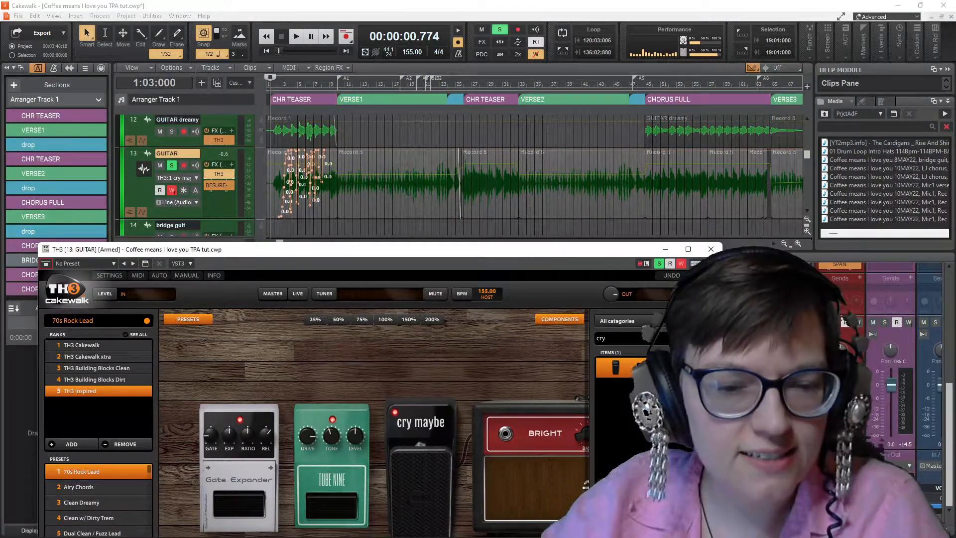
- Draw a freehand wavy cry maybe filter envelope on the GUITAR track from CHR TEASER into CHORUS FULL and play it back
{"action": "key", "text": "t"}
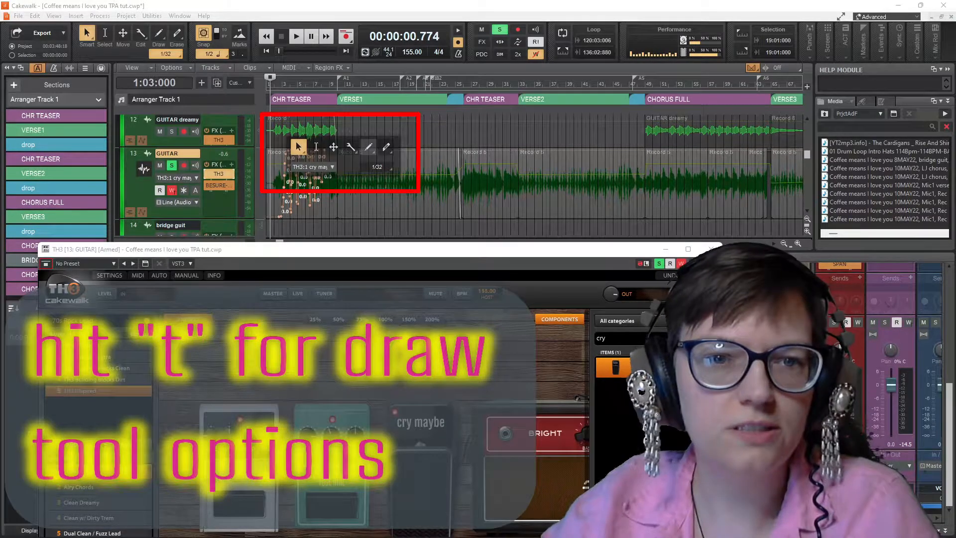
{"action": "right_click", "coordinate": [368, 148]}
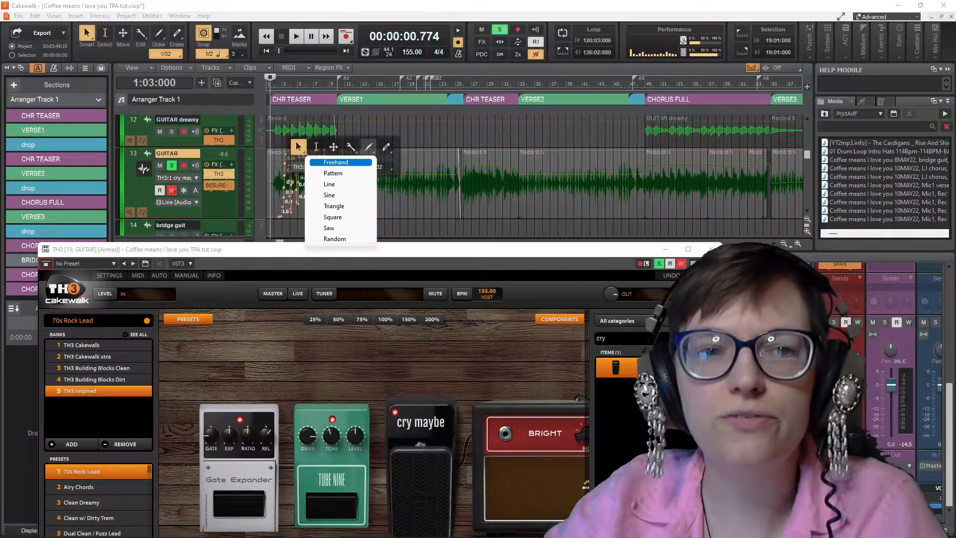
{"action": "left_click", "coordinate": [353, 163]}
{"action": "mouse_move", "coordinate": [272, 212]}
{"action": "left_mouse_down"}
{"action": "mouse_move", "coordinate": [305, 155]}
{"action": "mouse_move", "coordinate": [338, 183]}
{"action": "mouse_move", "coordinate": [526, 175]}
{"action": "mouse_move", "coordinate": [642, 185]}
{"action": "left_mouse_up"}
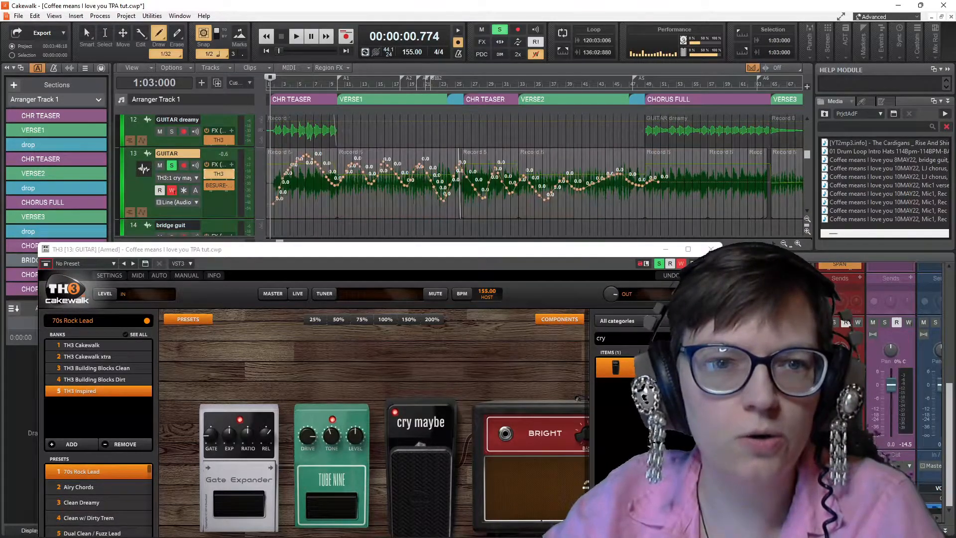
{"action": "key", "text": "space"}
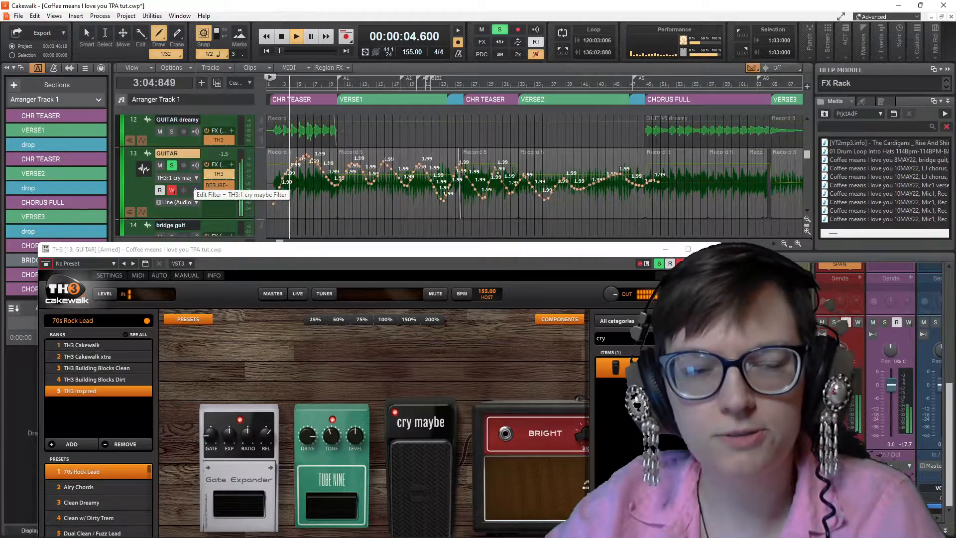
{"action": "key", "text": "space"}
- Delete the cry maybe filter envelope on the GUITAR track from CHR TEASER to the start of CHORUS FULL
{"action": "key", "text": "t"}
{"action": "left_click", "coordinate": [317, 202]}
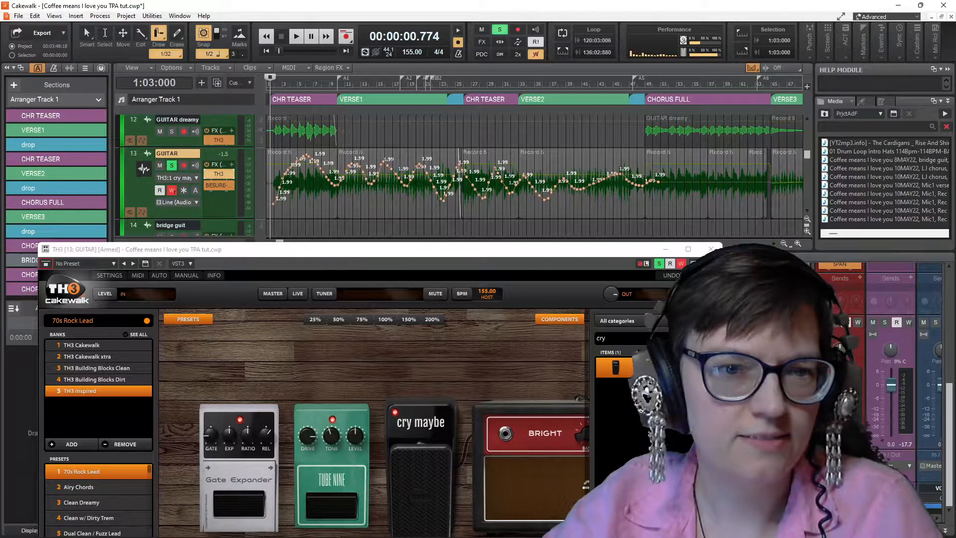
{"action": "left_click_drag", "start_coordinate": [279, 200], "coordinate": [306, 200]}
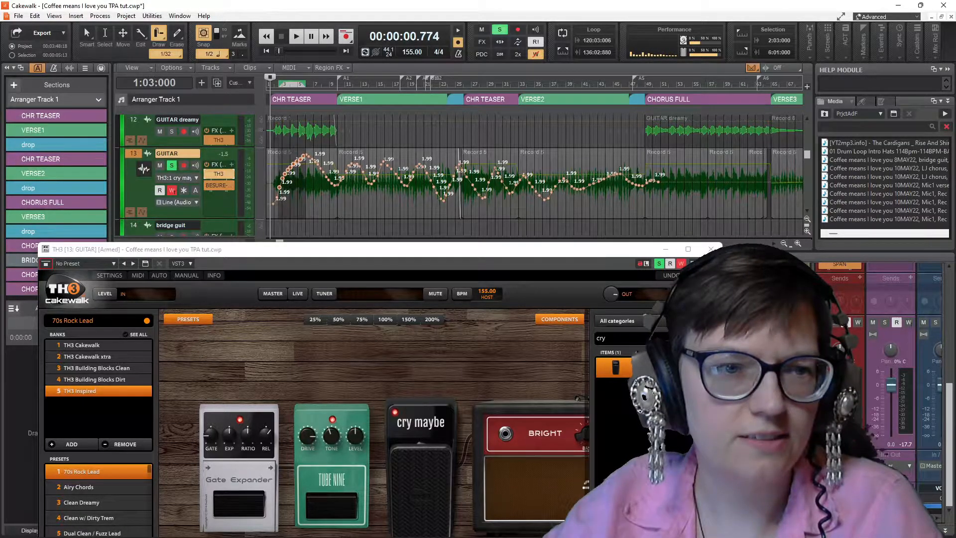
{"action": "left_click_drag", "start_coordinate": [669, 200], "coordinate": [268, 201]}
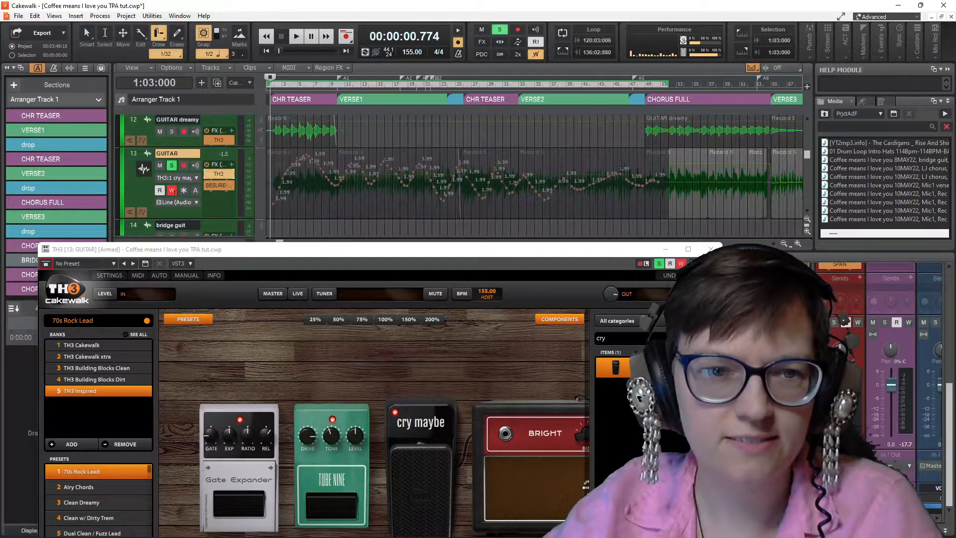
{"action": "key", "text": "Delete"}
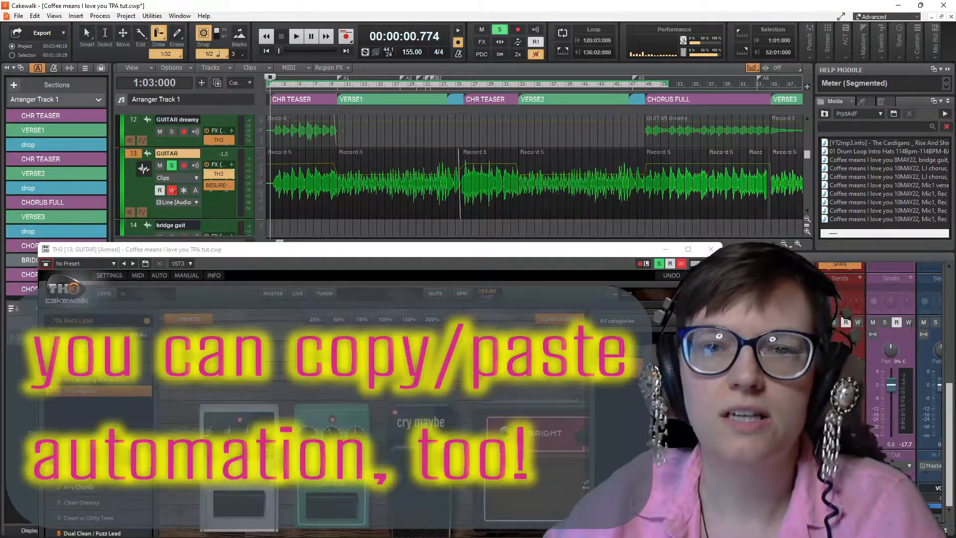
- Try to draw a cry maybe filter envelope on the GUITAR track with the Pattern draw shape
{"action": "left_click_drag", "start_coordinate": [669, 200], "coordinate": [267, 200]}
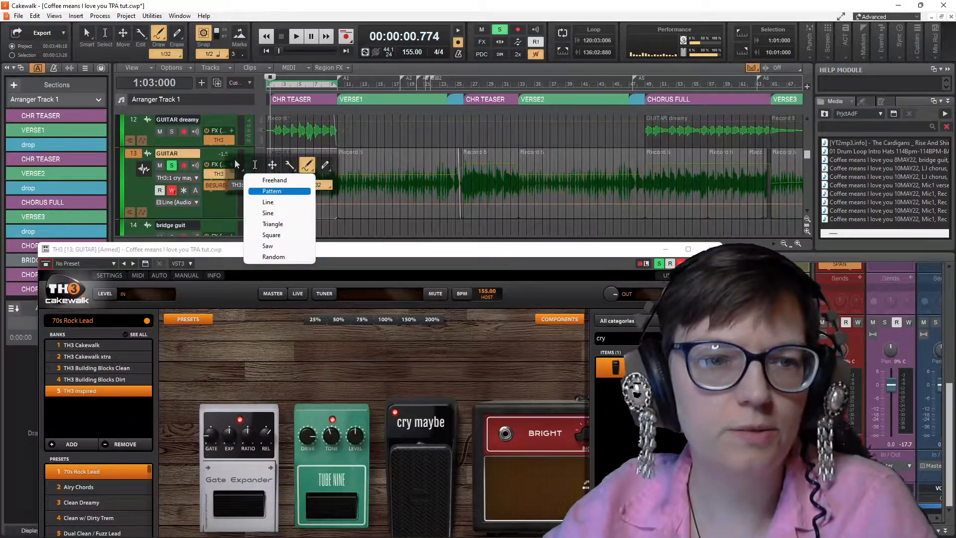
{"action": "left_click", "coordinate": [271, 180]}
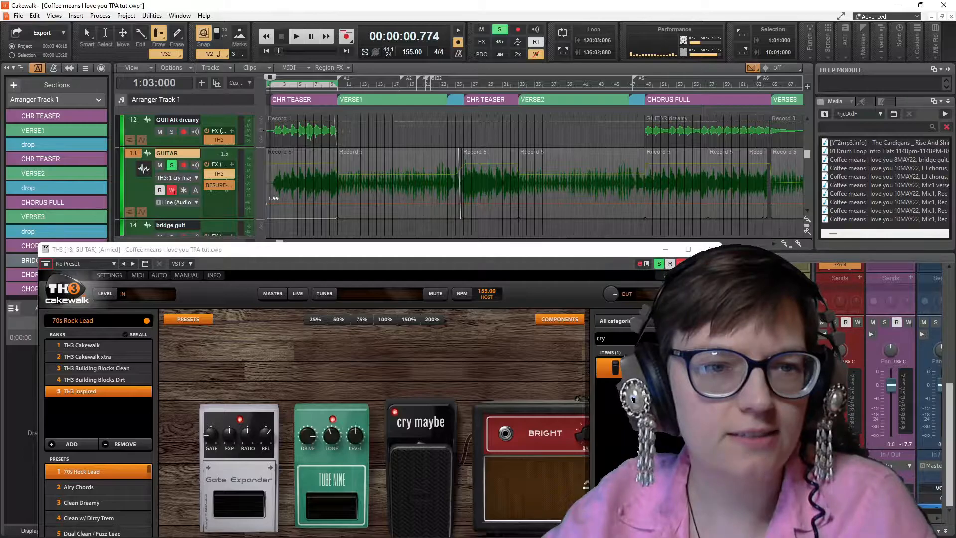
{"action": "left_click_drag", "start_coordinate": [389, 197], "coordinate": [530, 197]}
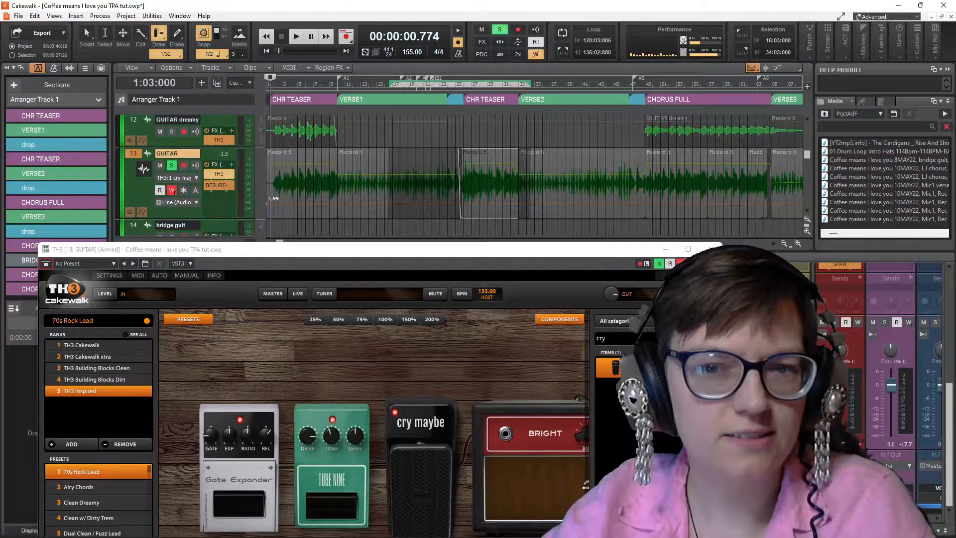
{"action": "left_click", "coordinate": [319, 152]}
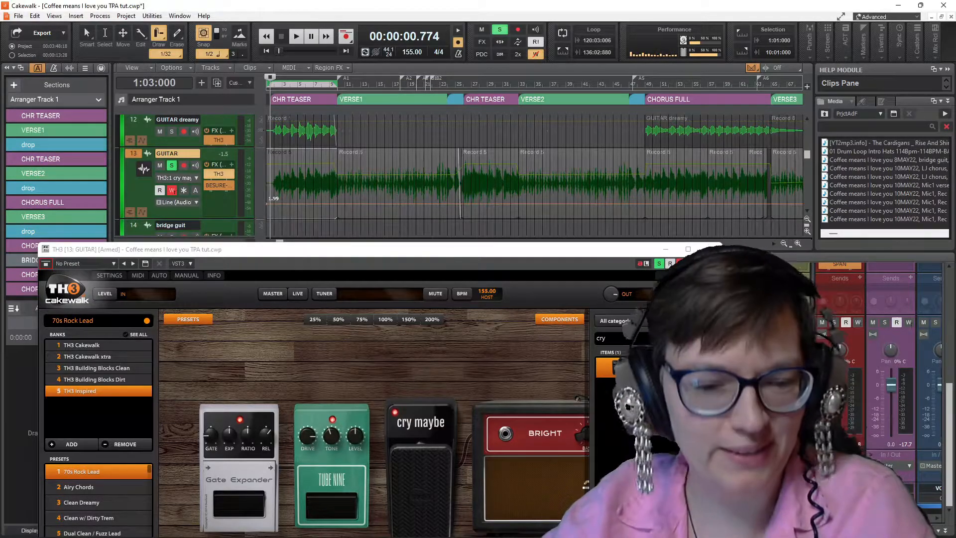
- Draw separate straight filter ramps along the GUITAR track from CHR TEASER through CHORUS FULL with the Line draw shape
{"action": "key", "text": "t"}
{"action": "left_click", "coordinate": [337, 169]}
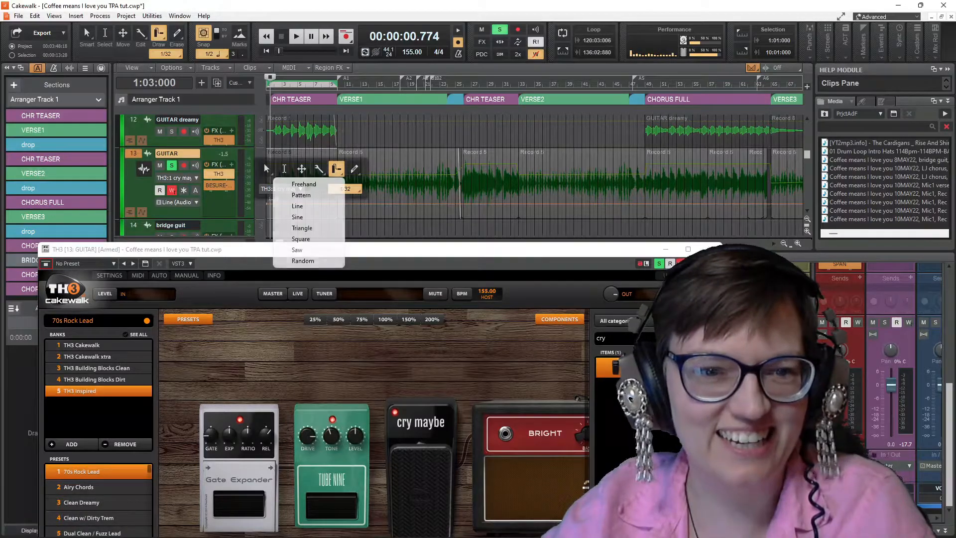
{"action": "key", "text": "Down"}
{"action": "left_click", "coordinate": [295, 206]}
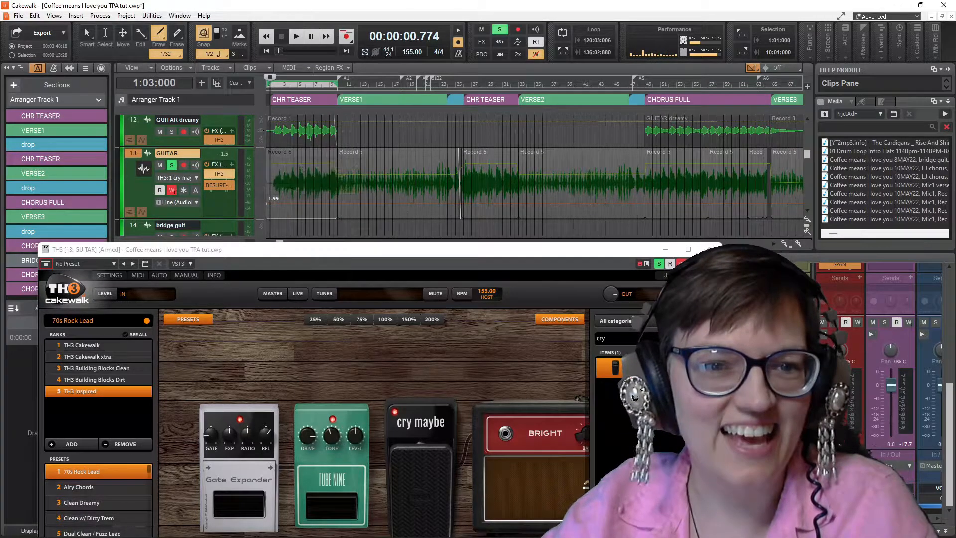
{"action": "left_click", "coordinate": [294, 203]}
{"action": "left_click_drag", "start_coordinate": [528, 206], "coordinate": [592, 175]}
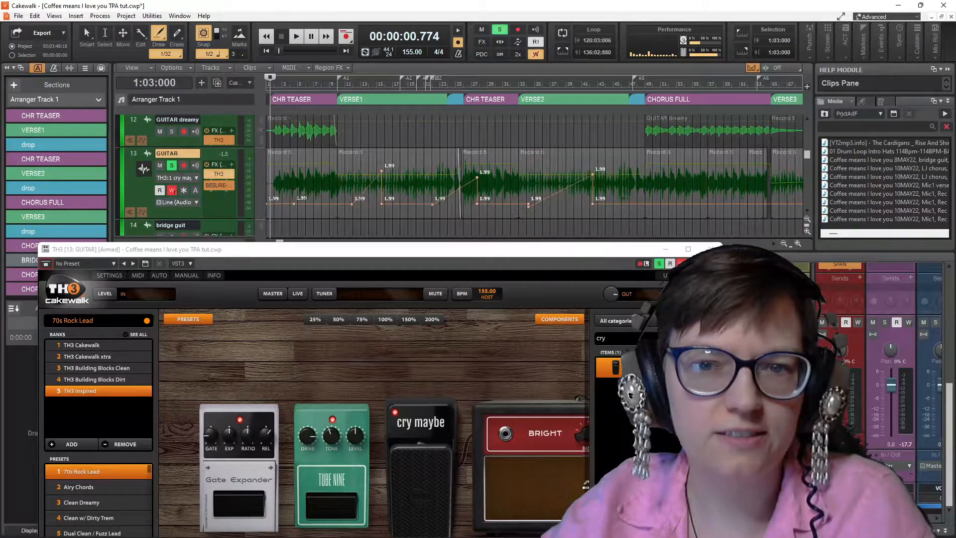
{"action": "mouse_move", "coordinate": [624, 204]}
{"action": "left_mouse_down"}
{"action": "mouse_move", "coordinate": [701, 175]}
{"action": "mouse_move", "coordinate": [761, 177]}
{"action": "left_mouse_up"}
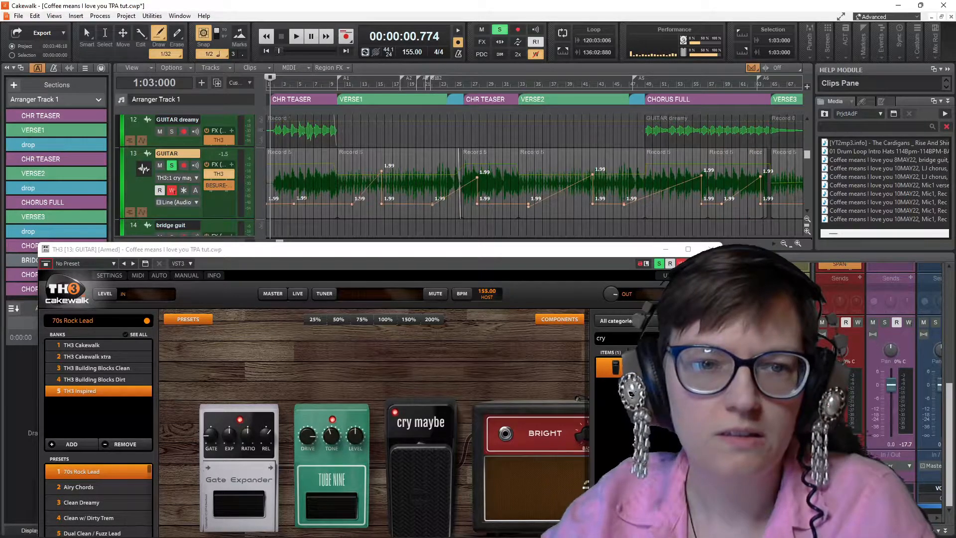
{"action": "left_click_drag", "start_coordinate": [315, 203], "coordinate": [291, 171]}
- Draw a sine-wave cry maybe filter envelope from CHR TEASER into VERSE1 on the GUITAR track and play it back
{"action": "middle_click", "coordinate": [291, 172]}
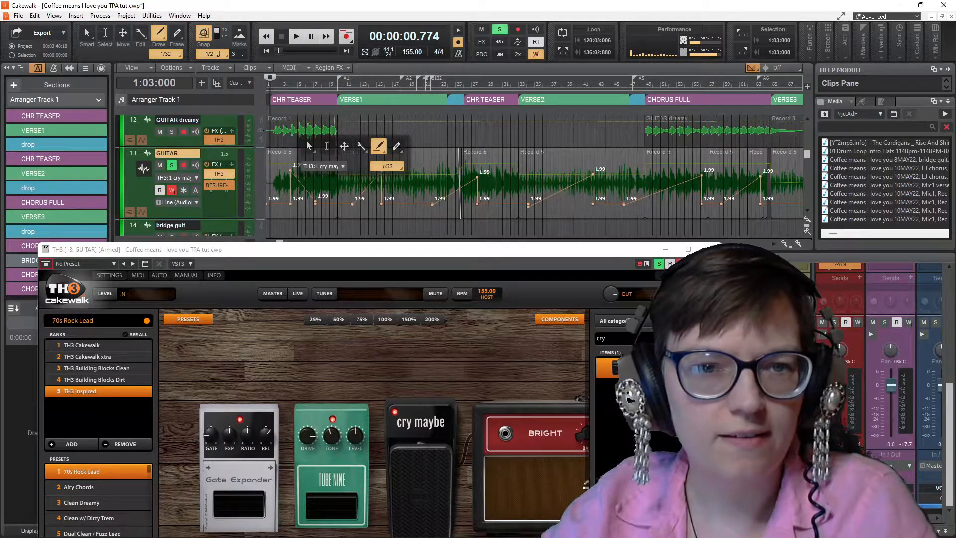
{"action": "left_click", "coordinate": [381, 148]}
{"action": "left_click", "coordinate": [353, 194]}
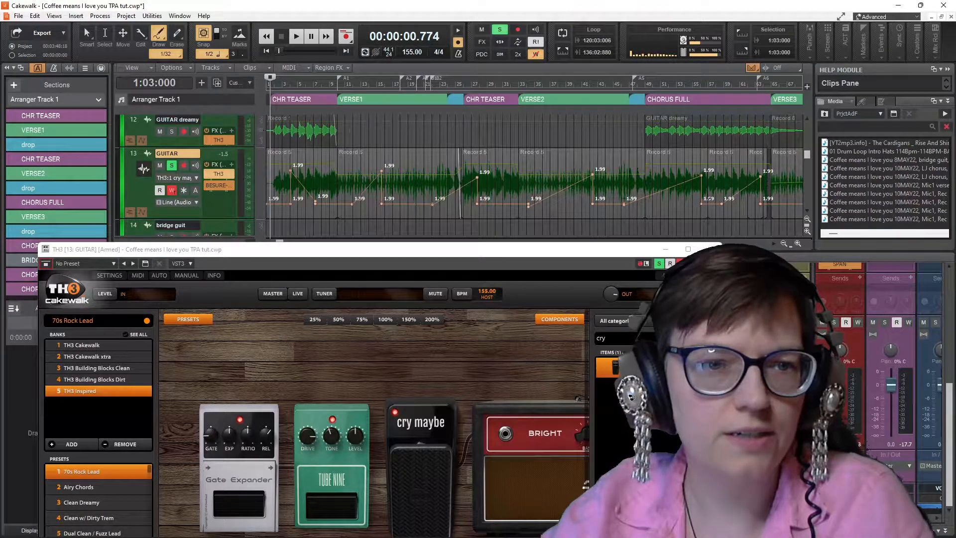
{"action": "mouse_move", "coordinate": [270, 193]}
{"action": "left_mouse_down"}
{"action": "mouse_move", "coordinate": [289, 155]}
{"action": "mouse_move", "coordinate": [377, 152]}
{"action": "left_mouse_up"}
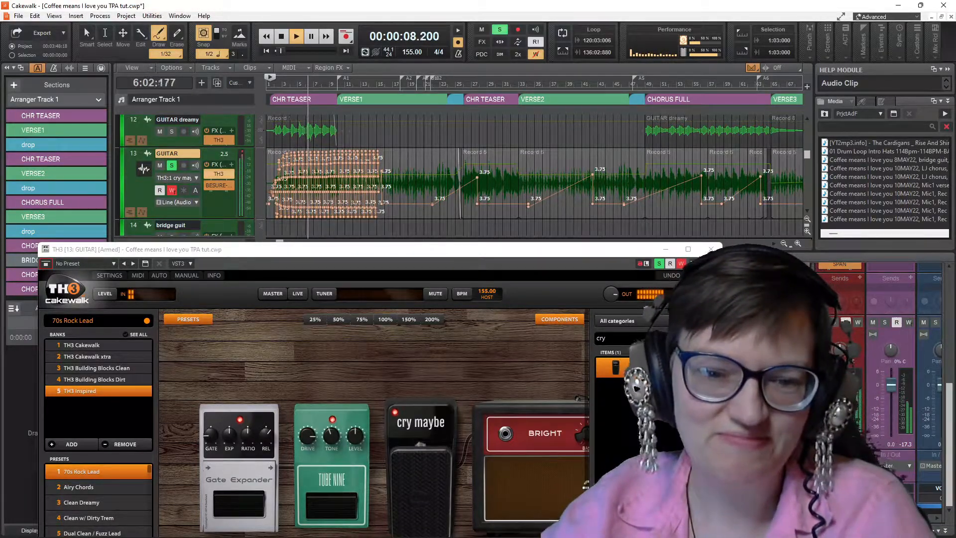
{"action": "key", "text": "space"}
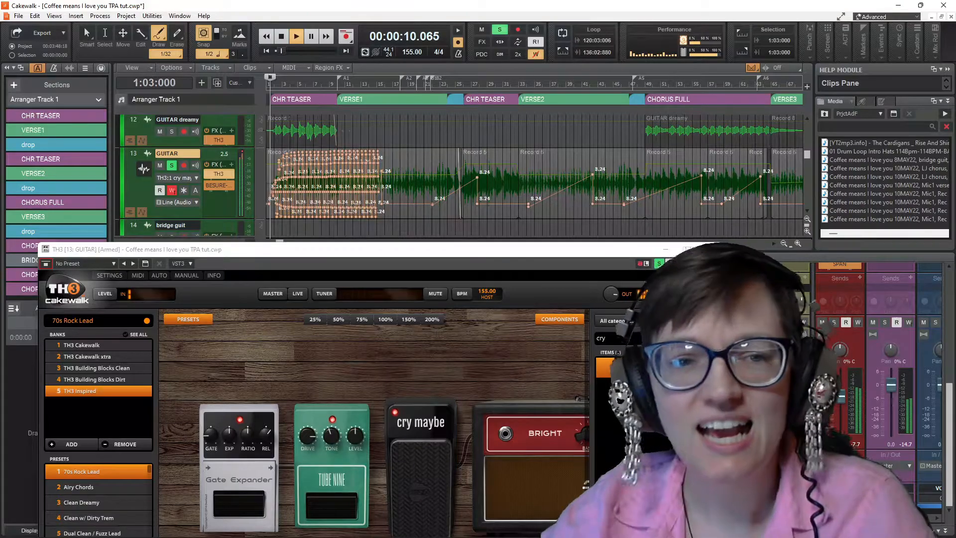
{"action": "key", "text": "space"}
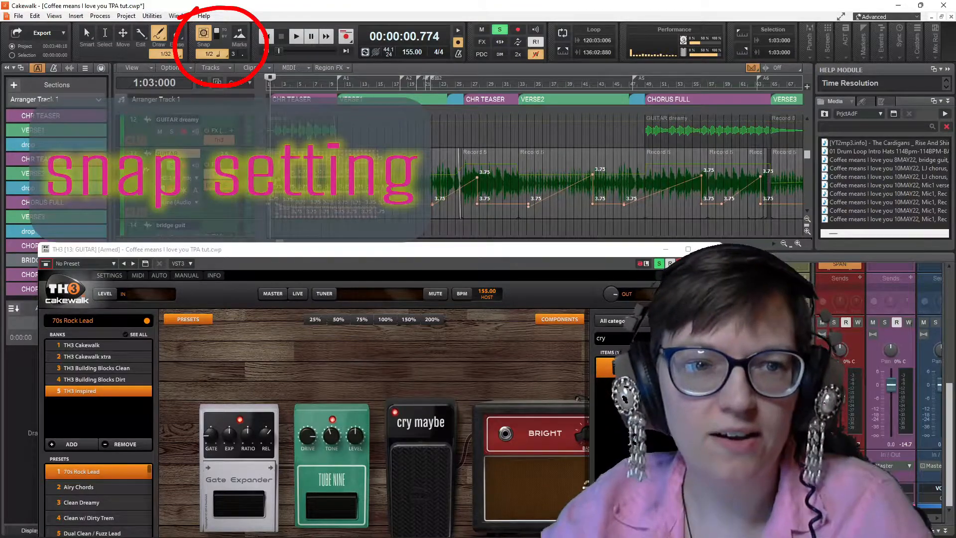
- With the snap resolution set to Whole, redraw a slower sine filter envelope over CHR TEASER on the GUITAR track and play it back
{"action": "scroll", "coordinate": [279, 184], "scroll_direction": "up", "scroll_amount": 7}
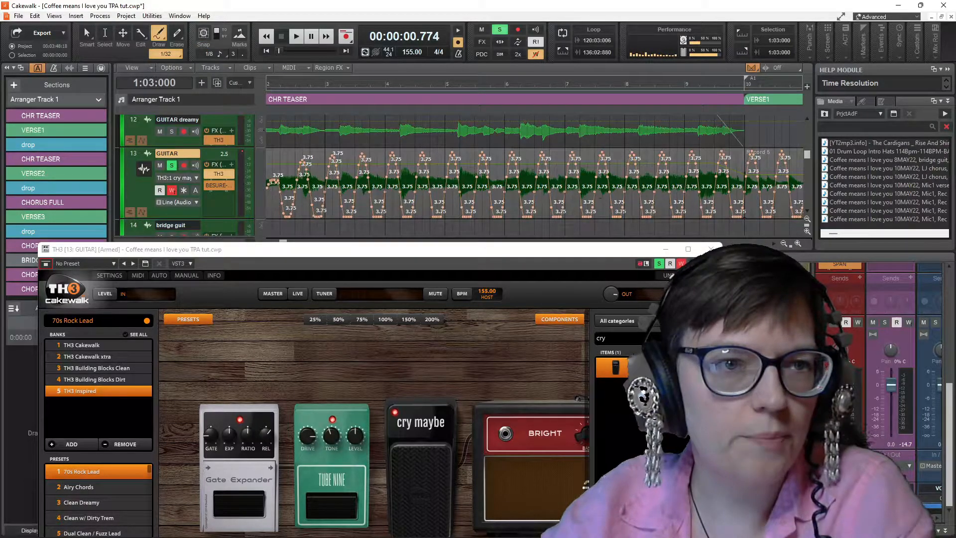
{"action": "left_click", "coordinate": [210, 53]}
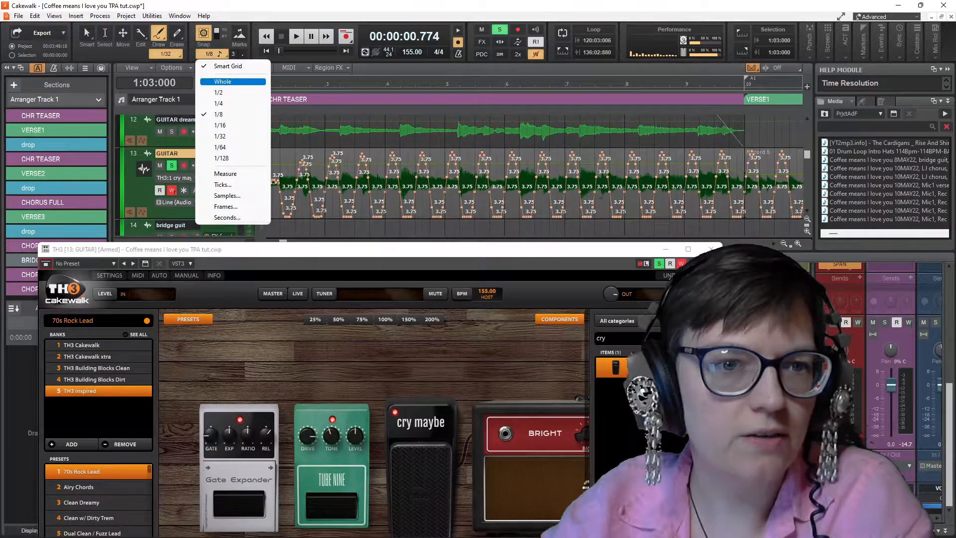
{"action": "left_click", "coordinate": [223, 81]}
{"action": "mouse_move", "coordinate": [267, 188]}
{"action": "left_mouse_down"}
{"action": "mouse_move", "coordinate": [274, 168]}
{"action": "mouse_move", "coordinate": [297, 157]}
{"action": "mouse_move", "coordinate": [518, 162]}
{"action": "mouse_move", "coordinate": [702, 152]}
{"action": "left_mouse_up"}
{"action": "key", "text": "space"}
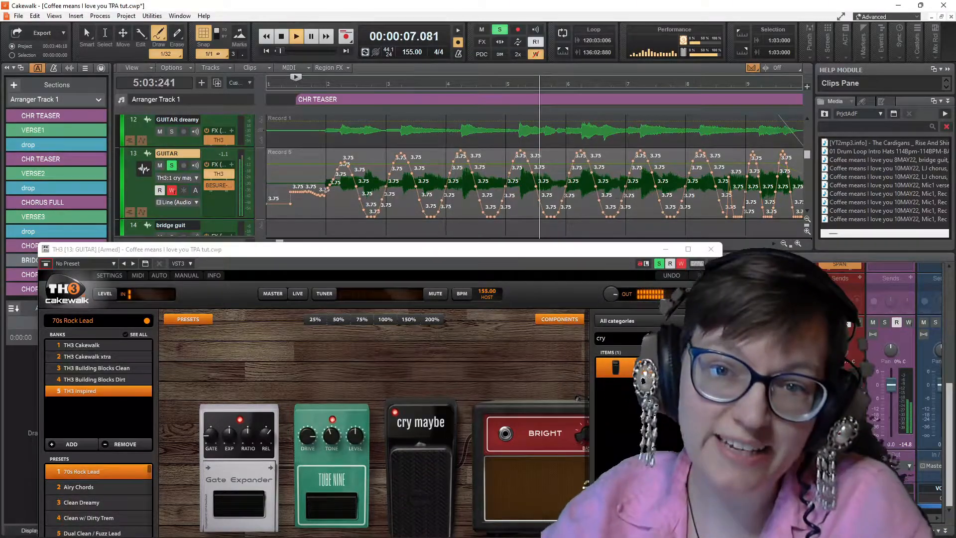
{"action": "key", "text": "space"}
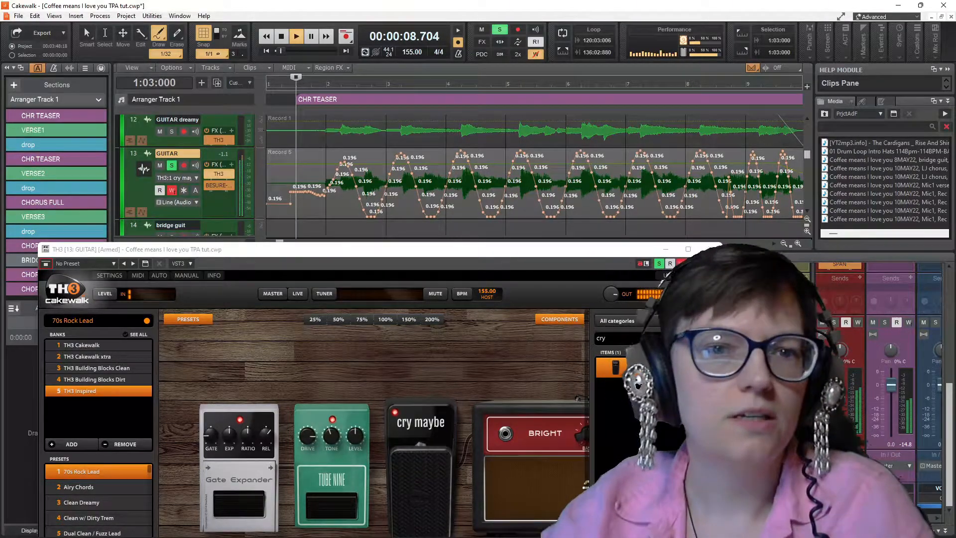
- Draw a triangle-wave cry maybe filter envelope over the first seven measures of the GUITAR track
{"action": "key", "text": "t"}
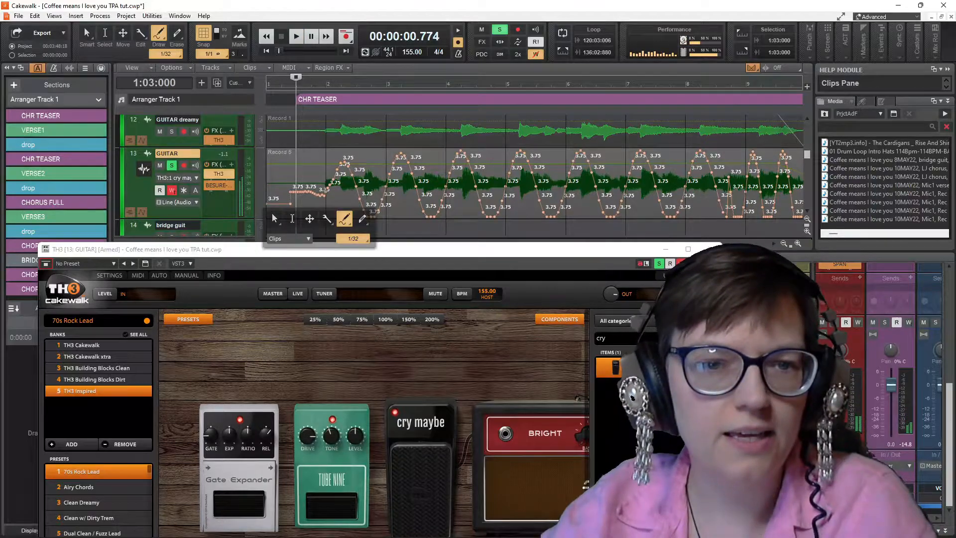
{"action": "right_click", "coordinate": [345, 219]}
{"action": "left_click", "coordinate": [314, 278]}
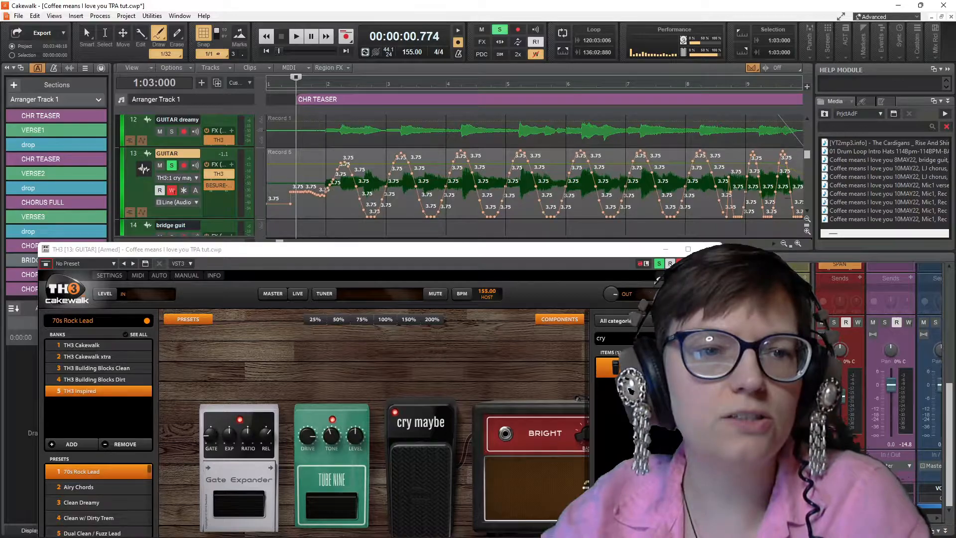
{"action": "mouse_move", "coordinate": [269, 194]}
{"action": "left_mouse_down"}
{"action": "mouse_move", "coordinate": [345, 161]}
{"action": "mouse_move", "coordinate": [656, 159]}
{"action": "left_mouse_up"}
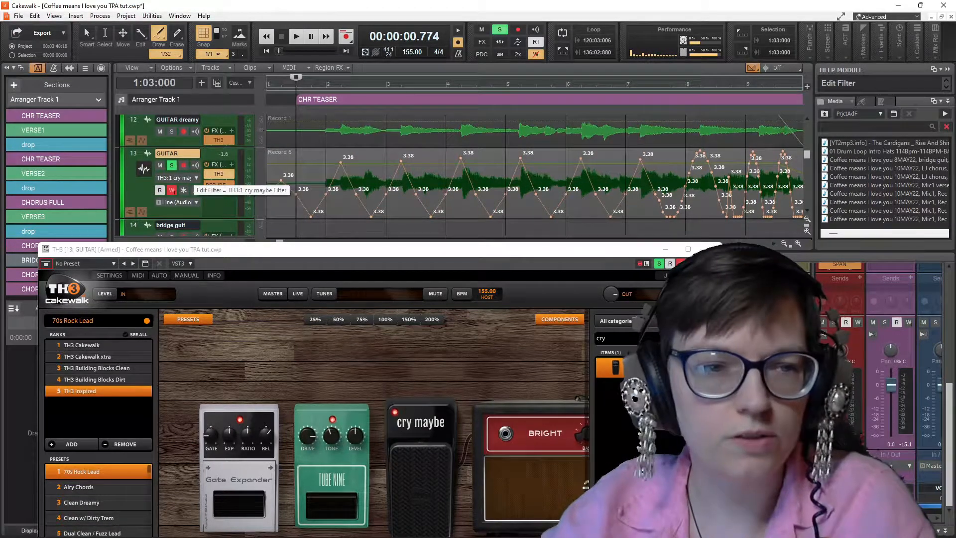
- Switch the GUITAR track's edit filter to Pan automation, draw a triangle-wave pan envelope over CHR TEASER, and play it back
{"action": "left_click", "coordinate": [195, 189]}
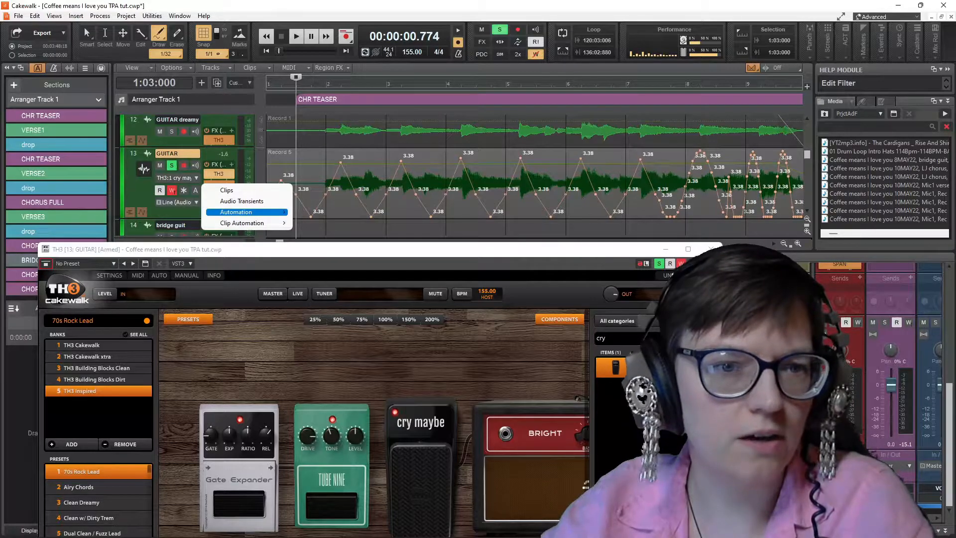
{"action": "mouse_move", "coordinate": [249, 212]}
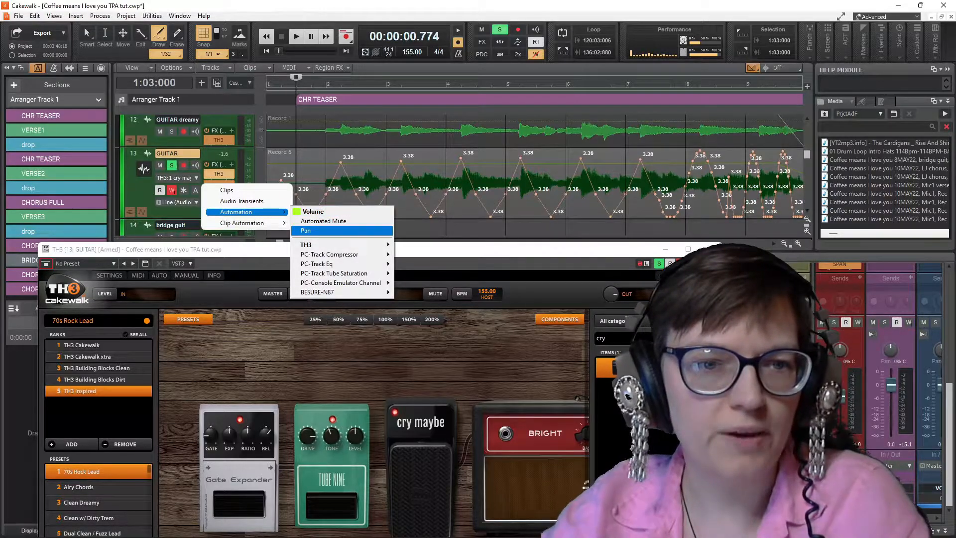
{"action": "left_click", "coordinate": [306, 230]}
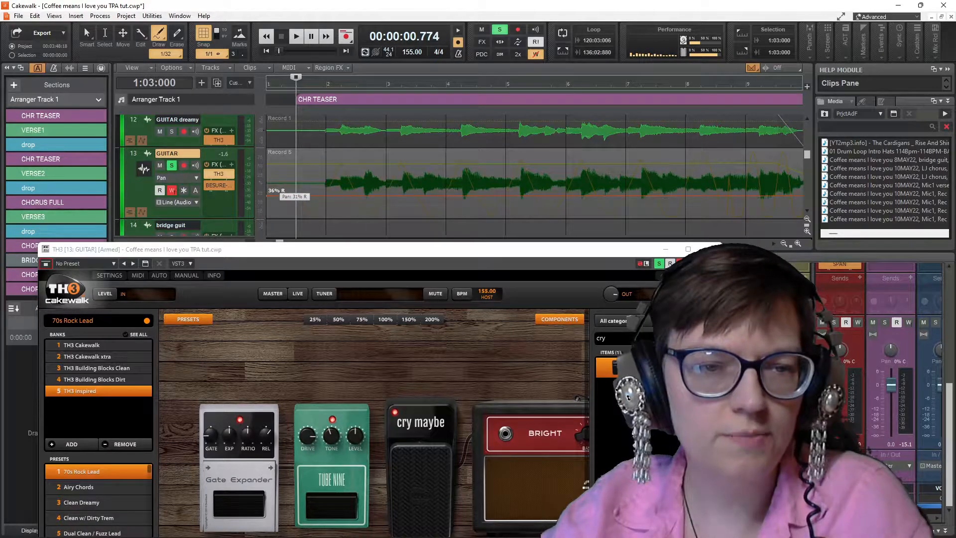
{"action": "mouse_move", "coordinate": [272, 149]}
{"action": "left_mouse_down"}
{"action": "mouse_move", "coordinate": [282, 152]}
{"action": "mouse_move", "coordinate": [311, 217]}
{"action": "mouse_move", "coordinate": [356, 149]}
{"action": "mouse_move", "coordinate": [705, 154]}
{"action": "mouse_move", "coordinate": [718, 195]}
{"action": "left_mouse_up"}
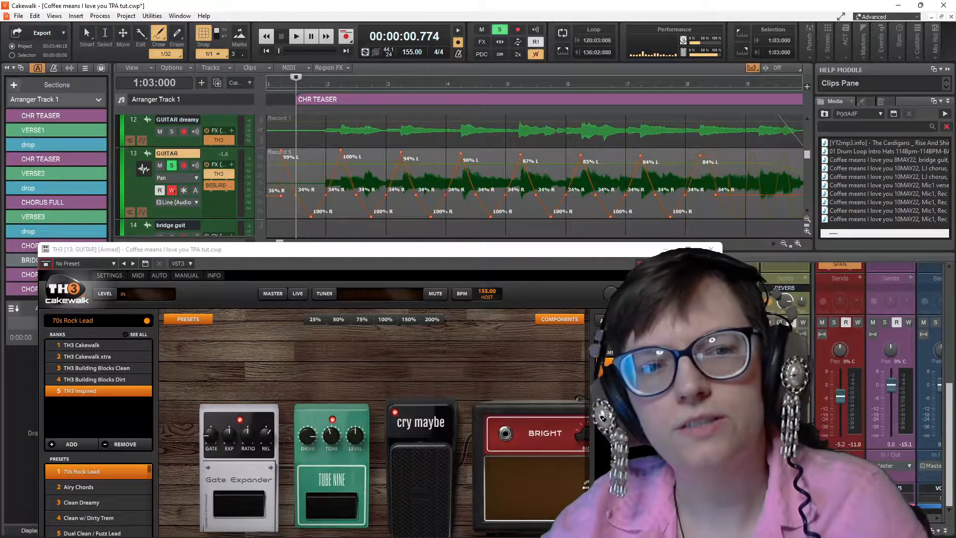
{"action": "key", "text": "space"}
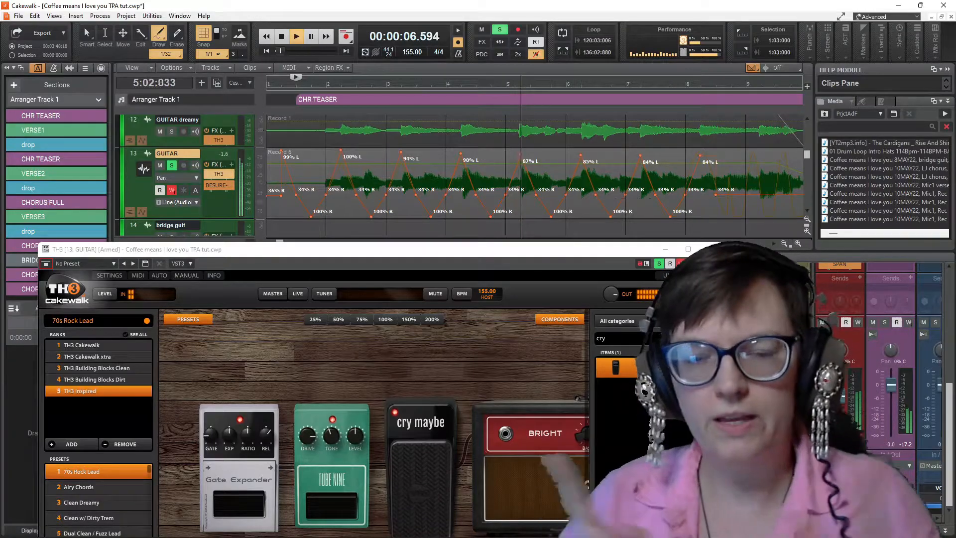
{"action": "key", "text": "space"}
- Draw a square-wave pan envelope over CHR TEASER on the GUITAR track, swinging between hard left and hard right, and play it back
{"action": "key", "text": "t"}
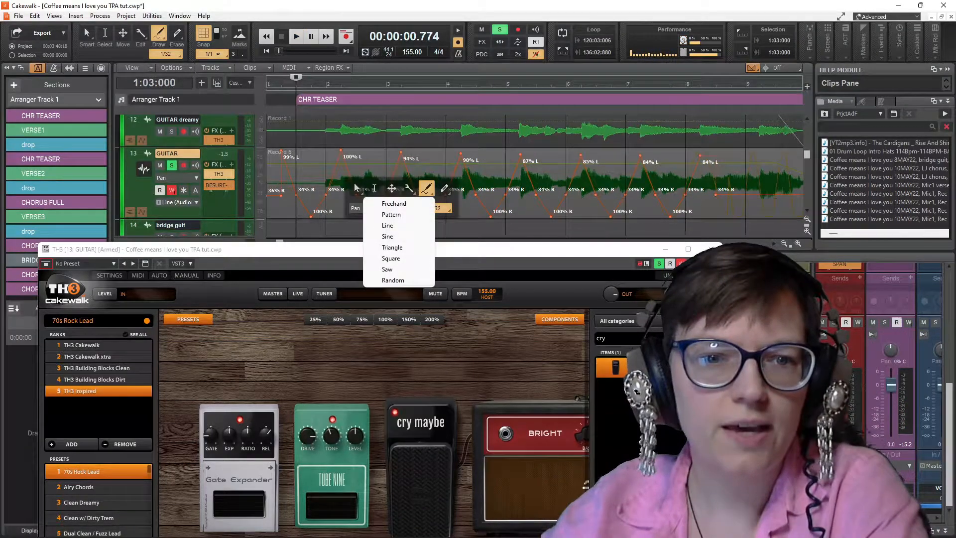
{"action": "left_click", "coordinate": [391, 259]}
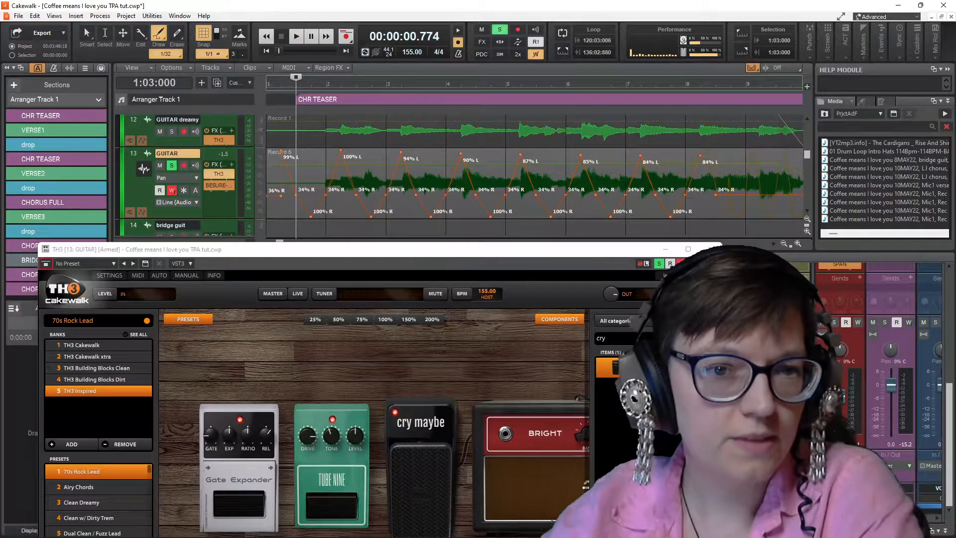
{"action": "left_click_drag", "start_coordinate": [299, 150], "coordinate": [685, 151]}
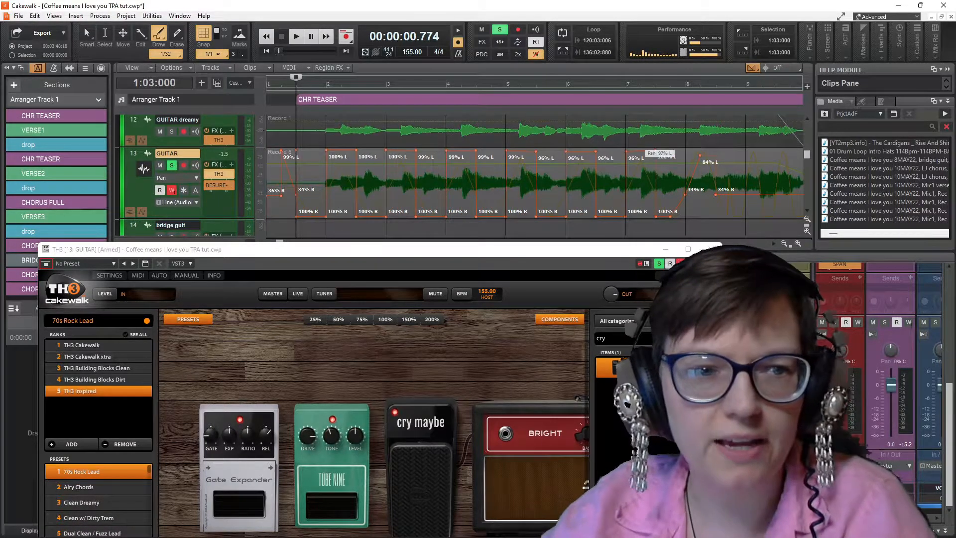
{"action": "key", "text": "space"}
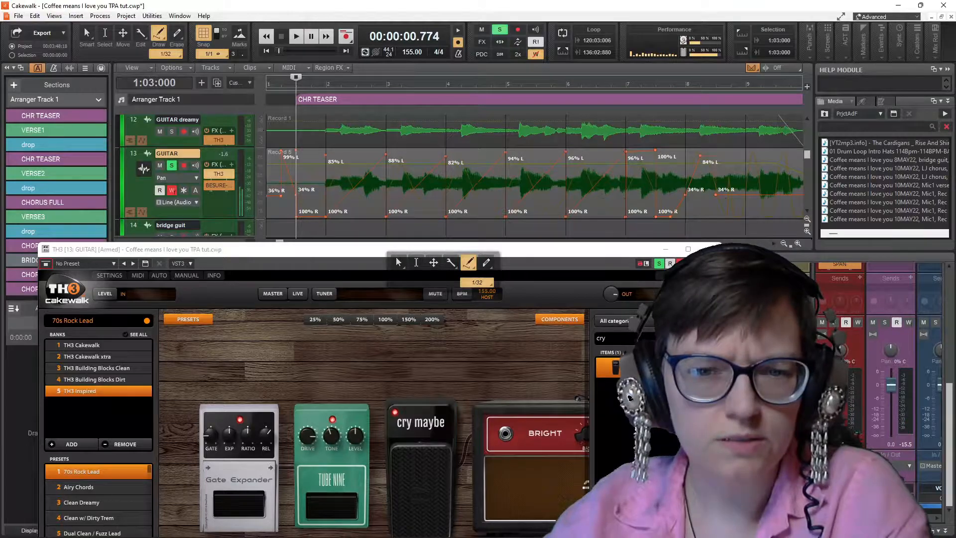
- Draw a random pan envelope over CHR TEASER on the GUITAR track
{"action": "left_click", "coordinate": [469, 263]}
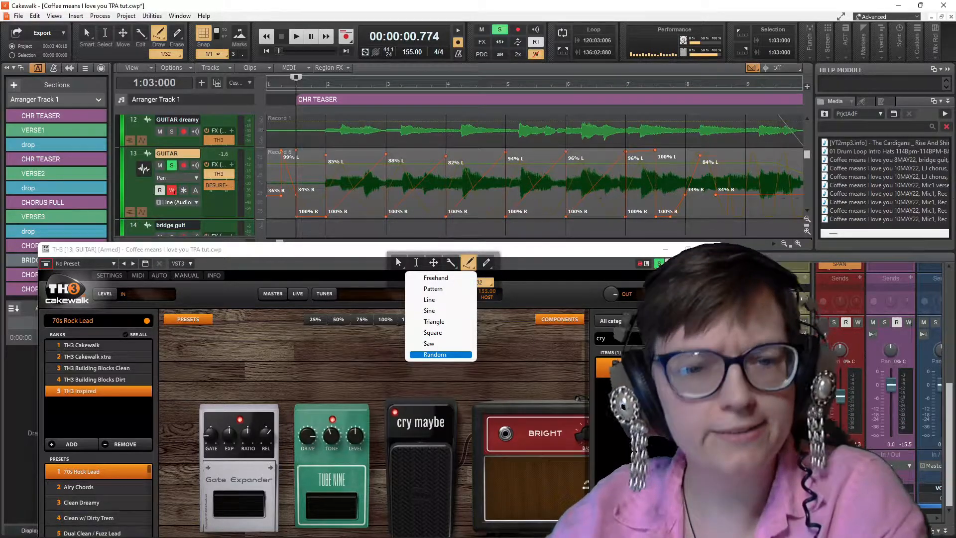
{"action": "left_click", "coordinate": [435, 354]}
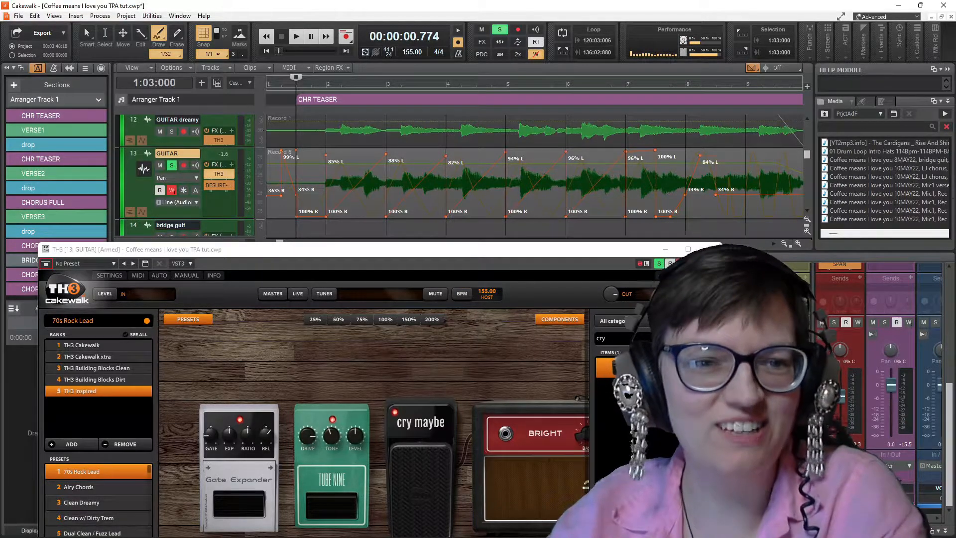
{"action": "mouse_move", "coordinate": [299, 165]}
{"action": "left_mouse_down"}
{"action": "mouse_move", "coordinate": [799, 153]}
{"action": "mouse_move", "coordinate": [695, 153]}
{"action": "left_mouse_up"}
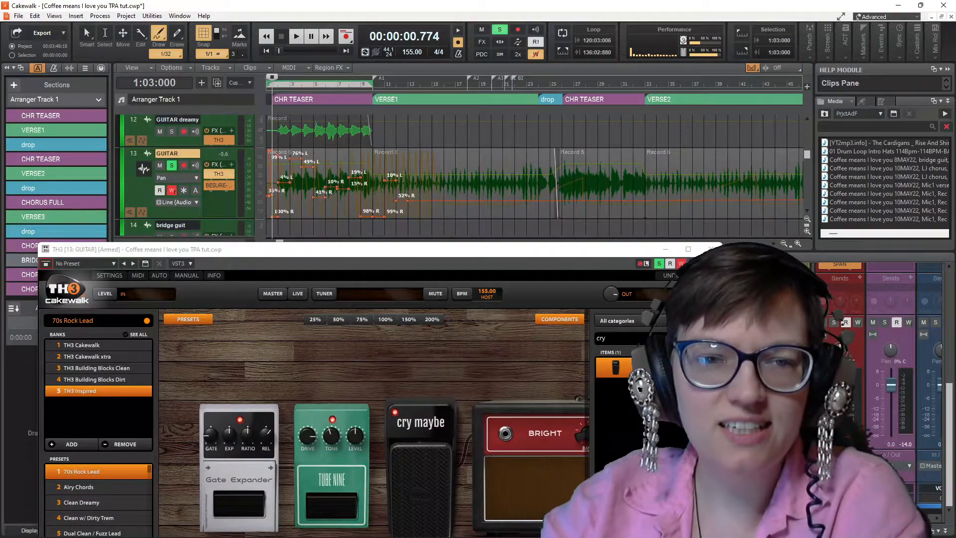
{"action": "right_click", "coordinate": [369, 168]}
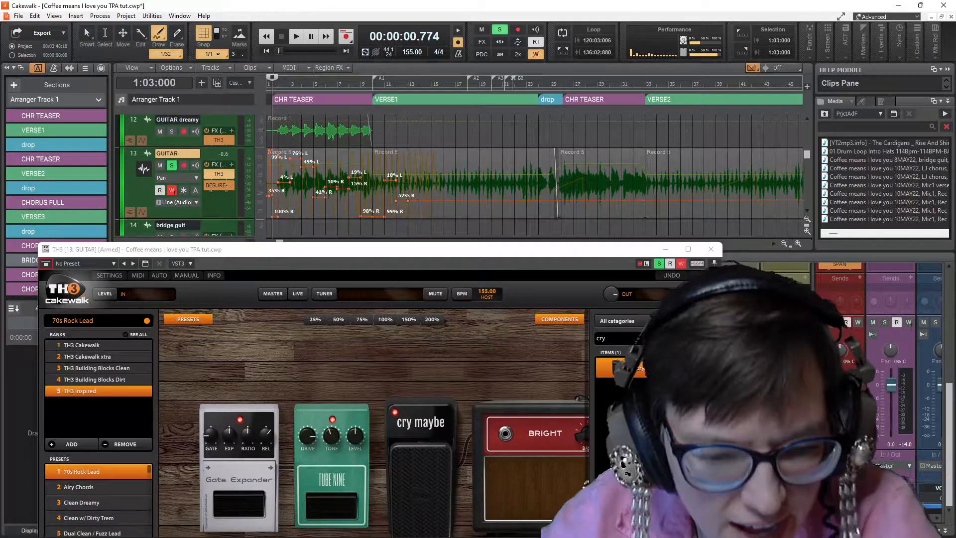
- With the Smart tool, select the opening stretch of the GUITAR track through CHR TEASER and VERSE1 and delete its pan envelope
{"action": "key", "text": "F5"}
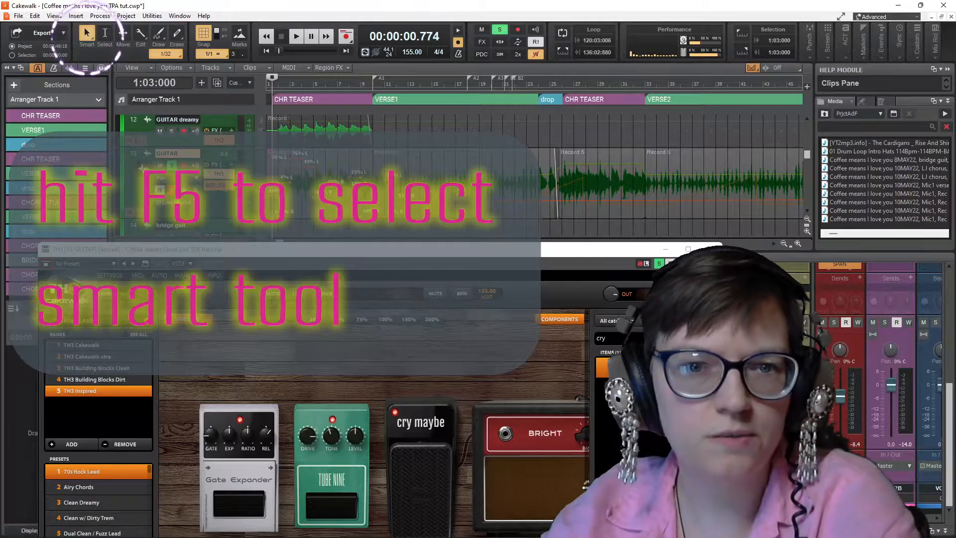
{"action": "key", "text": "F9"}
{"action": "key", "text": "F5"}
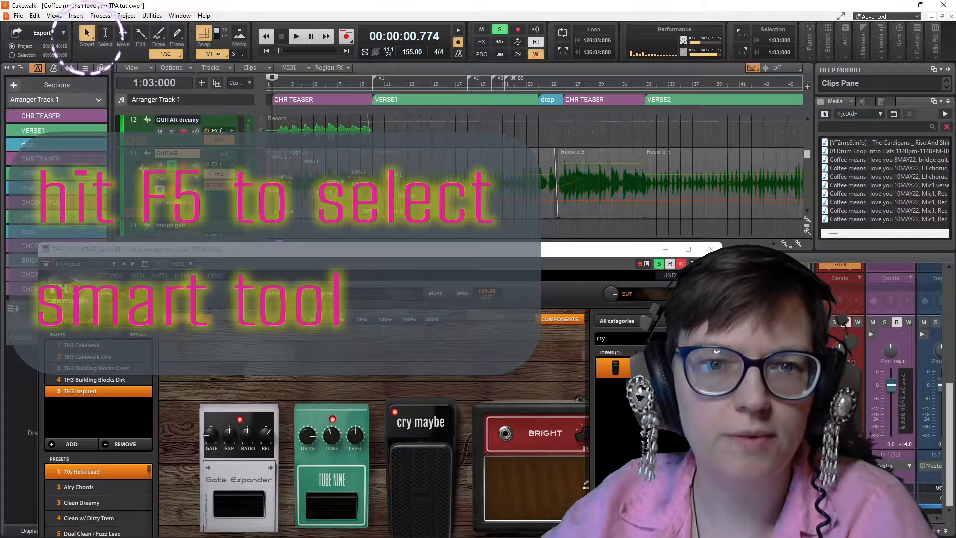
{"action": "left_click_drag", "start_coordinate": [583, 200], "coordinate": [268, 200]}
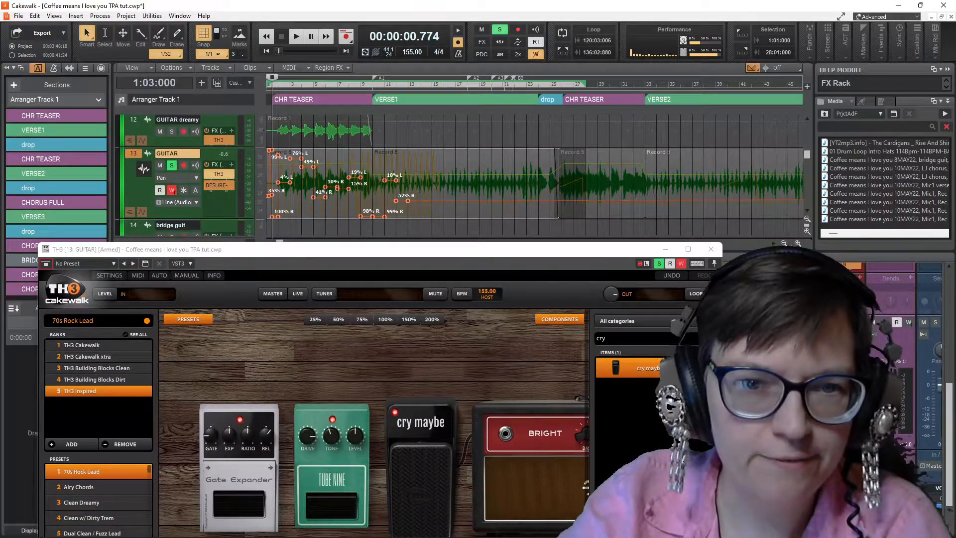
{"action": "key", "text": "Delete"}
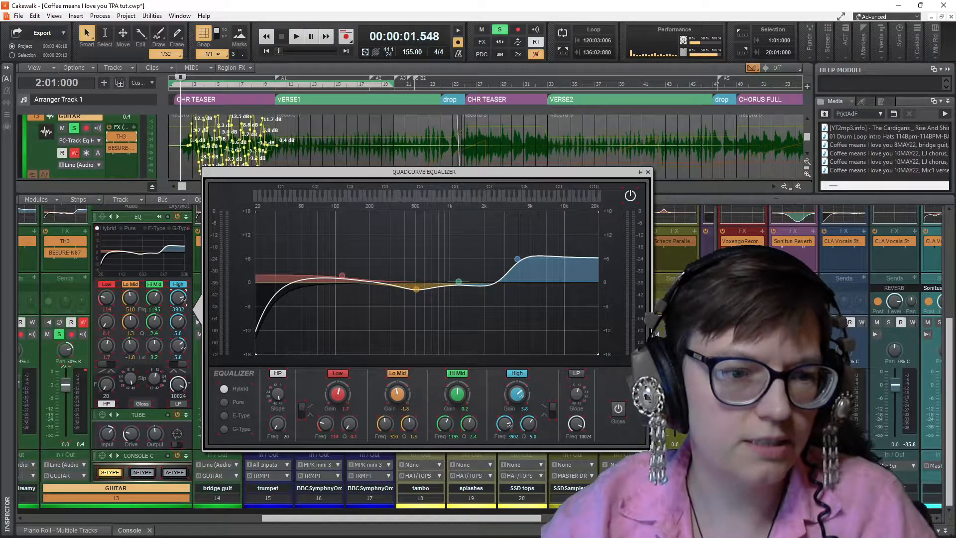
- Set up remote control of the GUITAR EQ's High band gain, learning MIDI controller 77 on channel 1
{"action": "right_click", "coordinate": [179, 345]}
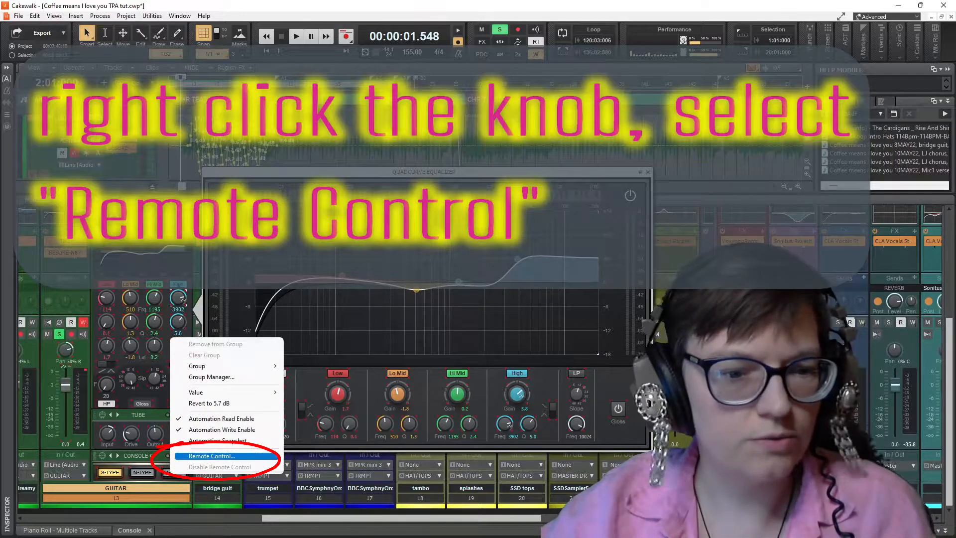
{"action": "left_click", "coordinate": [220, 456]}
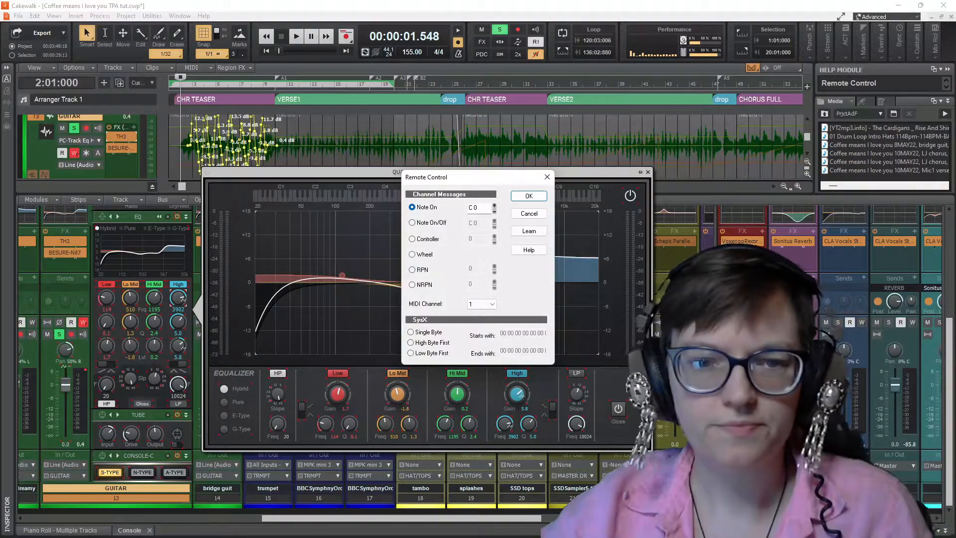
{"action": "left_click", "coordinate": [529, 231]}
{"action": "left_click", "coordinate": [413, 239]}
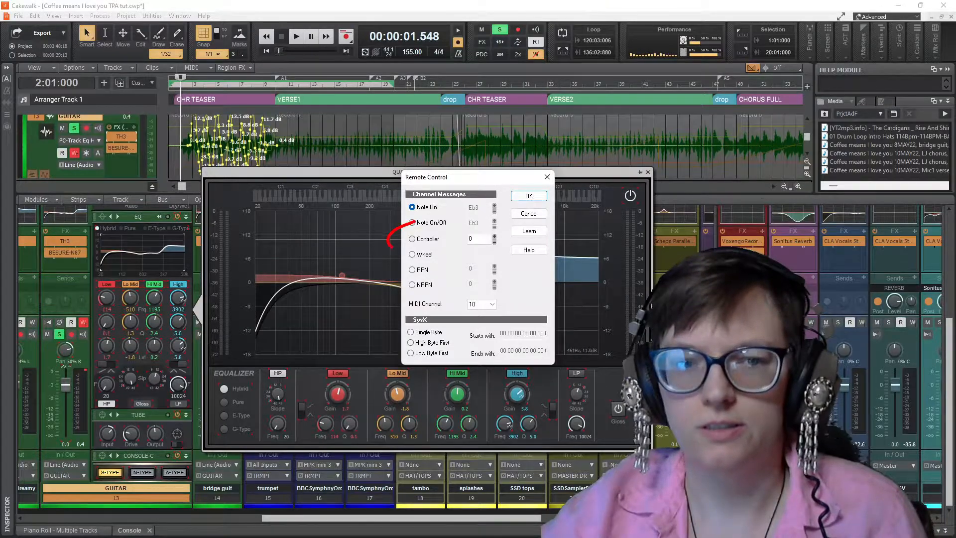
{"action": "left_click", "coordinate": [529, 231]}
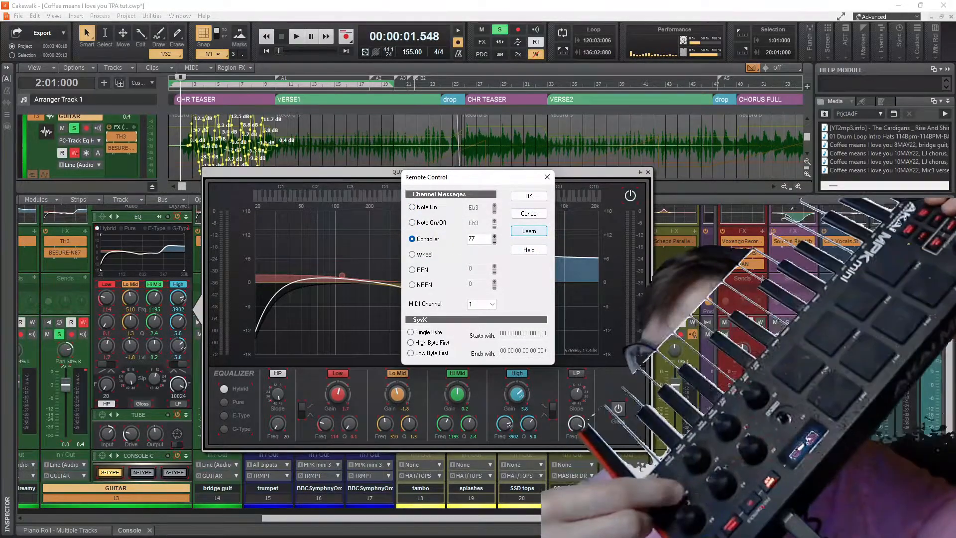
{"action": "left_click", "coordinate": [529, 231]}
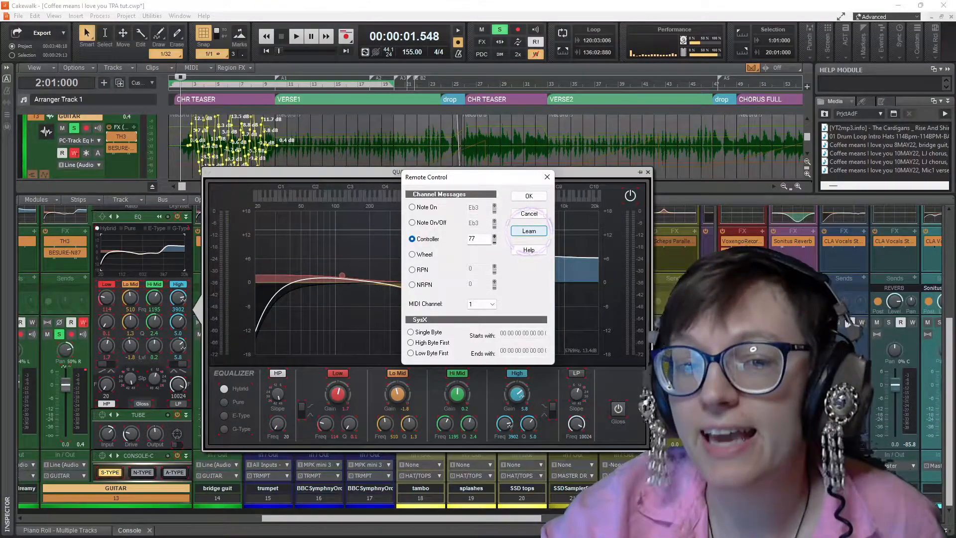
{"action": "left_click", "coordinate": [528, 232]}
{"action": "left_click", "coordinate": [529, 196]}
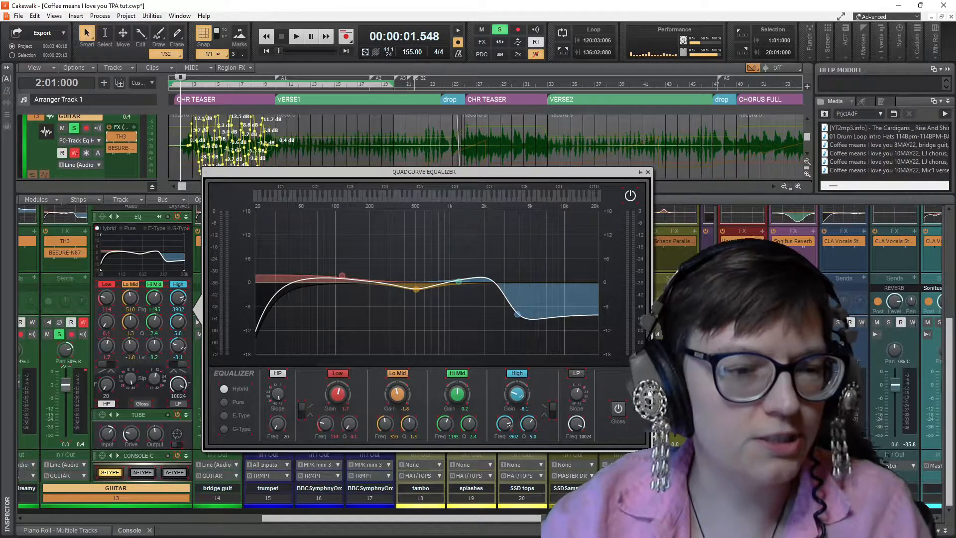
- Lower the GUITAR EQ's Low band gain to 0.9 dB, assign it to learned MIDI controller 74 on channel 1, and start playback
{"action": "mouse_move", "coordinate": [343, 275]}
{"action": "left_mouse_down"}
{"action": "mouse_move", "coordinate": [335, 269]}
{"action": "mouse_move", "coordinate": [345, 300]}
{"action": "mouse_move", "coordinate": [347, 278]}
{"action": "left_mouse_up"}
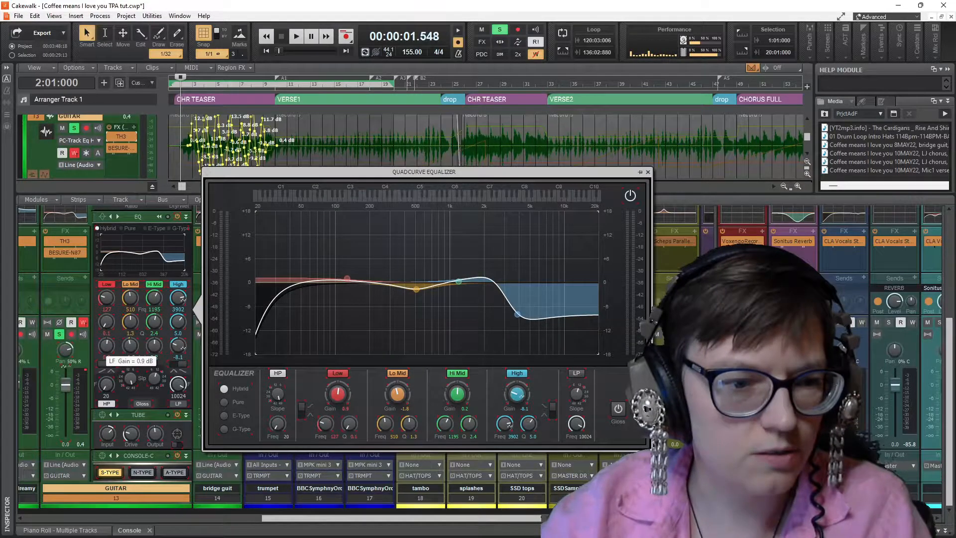
{"action": "right_click", "coordinate": [102, 343]}
{"action": "left_click", "coordinate": [120, 455]}
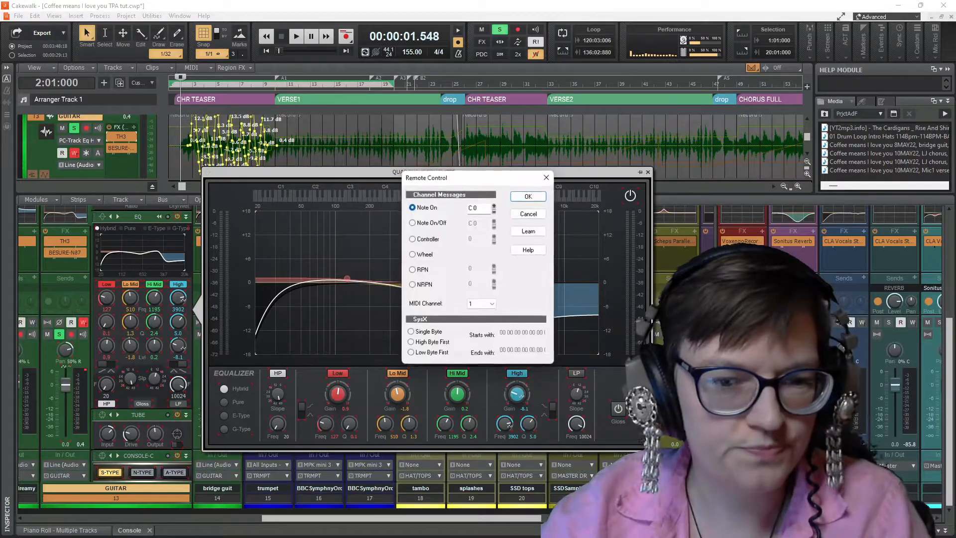
{"action": "left_click", "coordinate": [412, 239]}
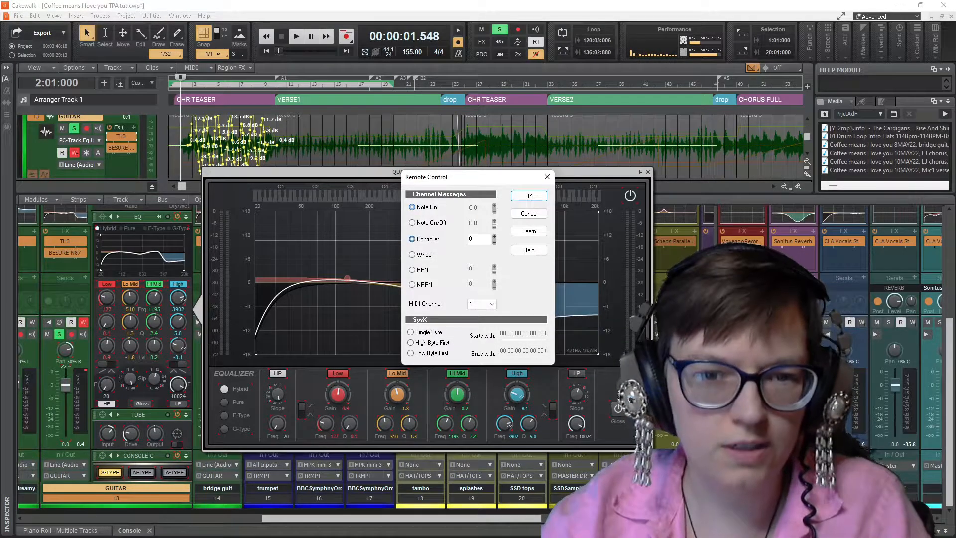
{"action": "left_click", "coordinate": [526, 231]}
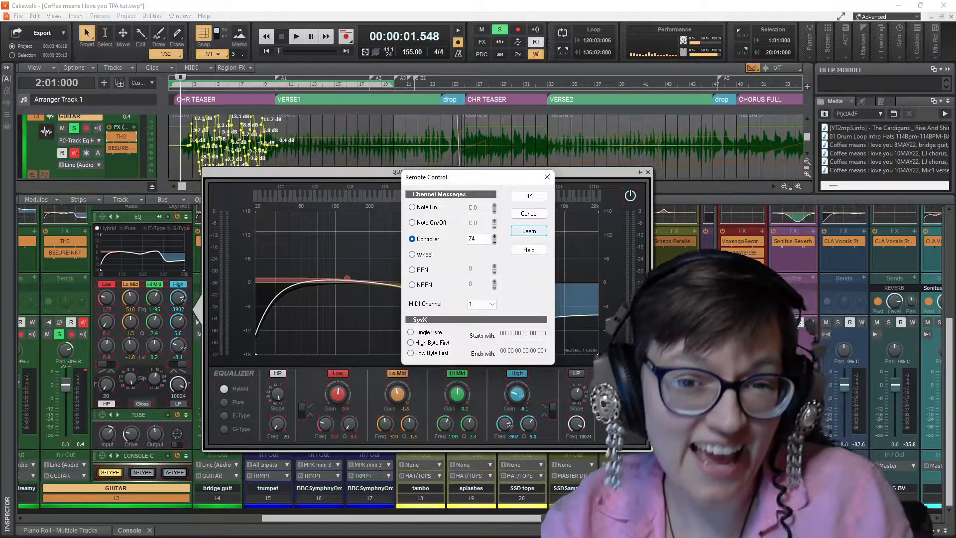
{"action": "left_click", "coordinate": [529, 196]}
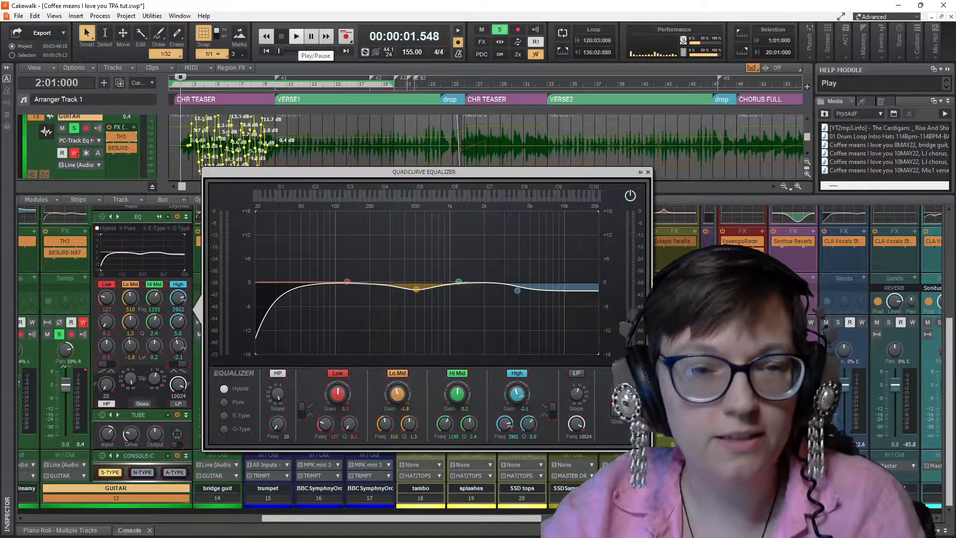
{"action": "left_click", "coordinate": [297, 40]}
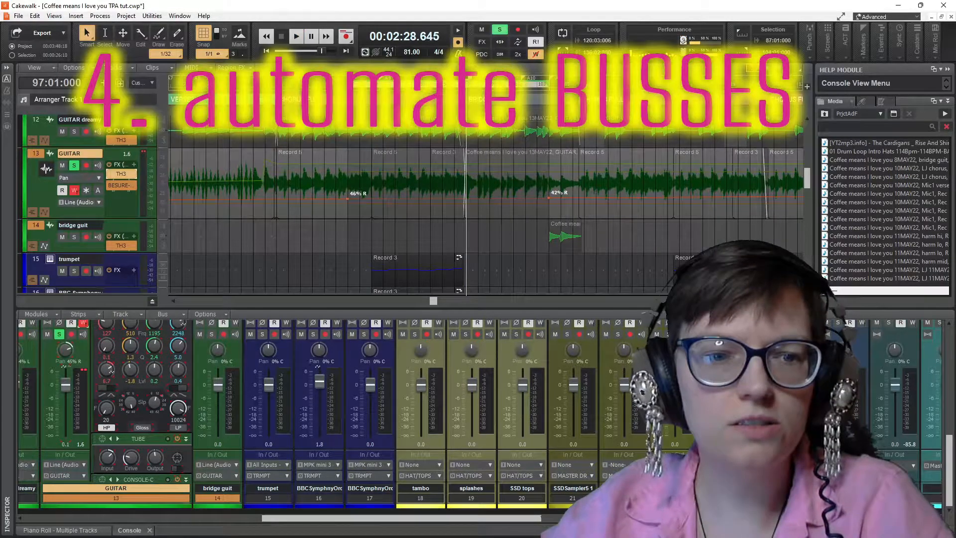
- Reveal the buses below the tracks, enlarge their strips, and examine their automation controls from Master to BV
{"action": "left_click_drag", "start_coordinate": [738, 308], "coordinate": [737, 137]}
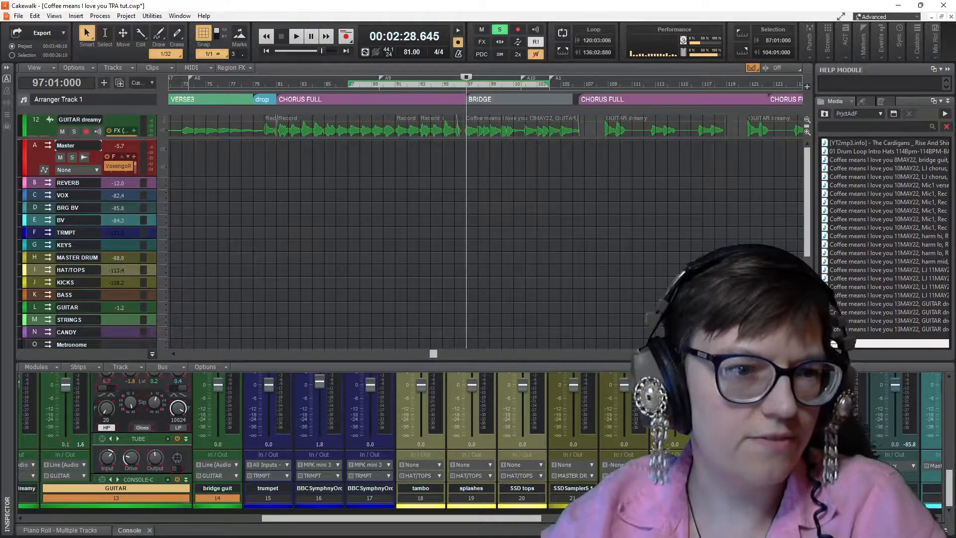
{"action": "left_click", "coordinate": [807, 344]}
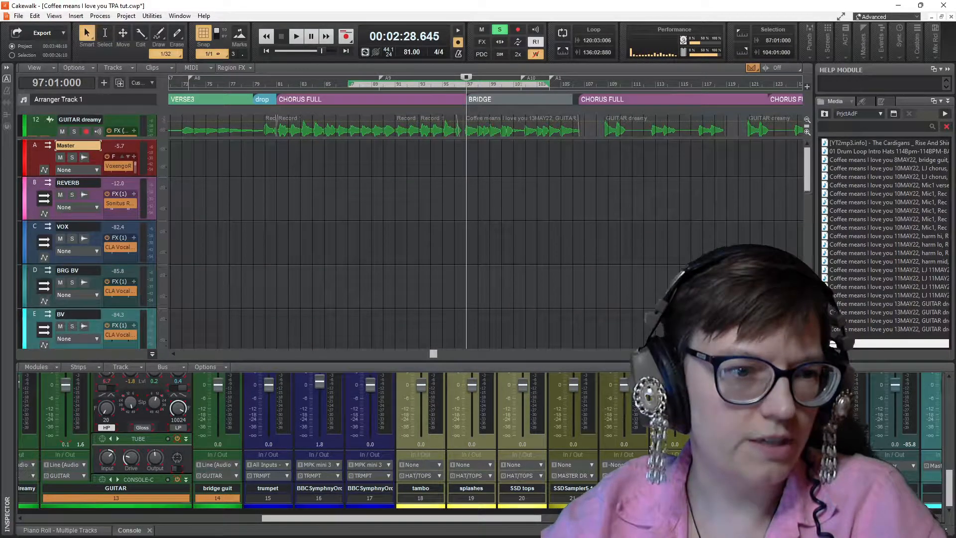
{"action": "left_click", "coordinate": [807, 344]}
{"action": "left_click", "coordinate": [807, 331]}
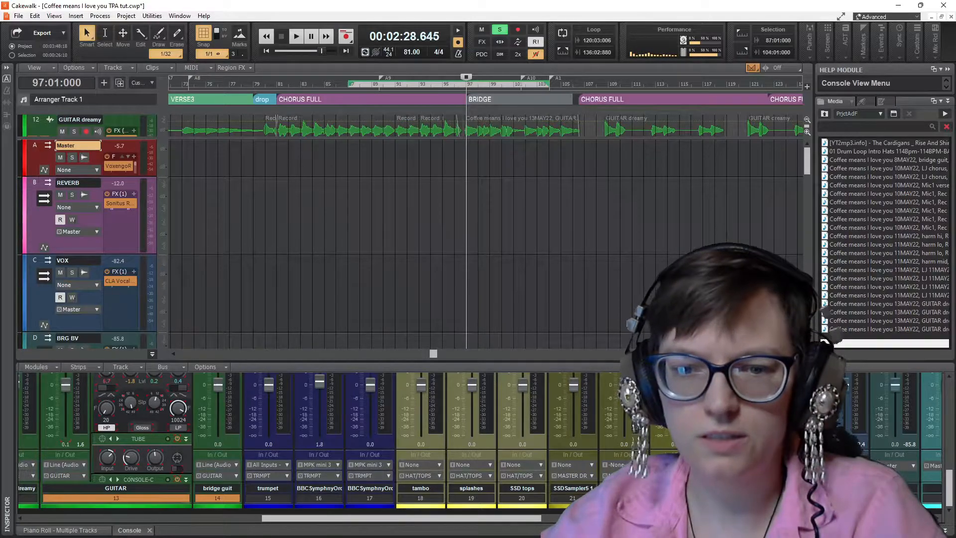
{"action": "left_click_drag", "start_coordinate": [389, 361], "coordinate": [388, 232]}
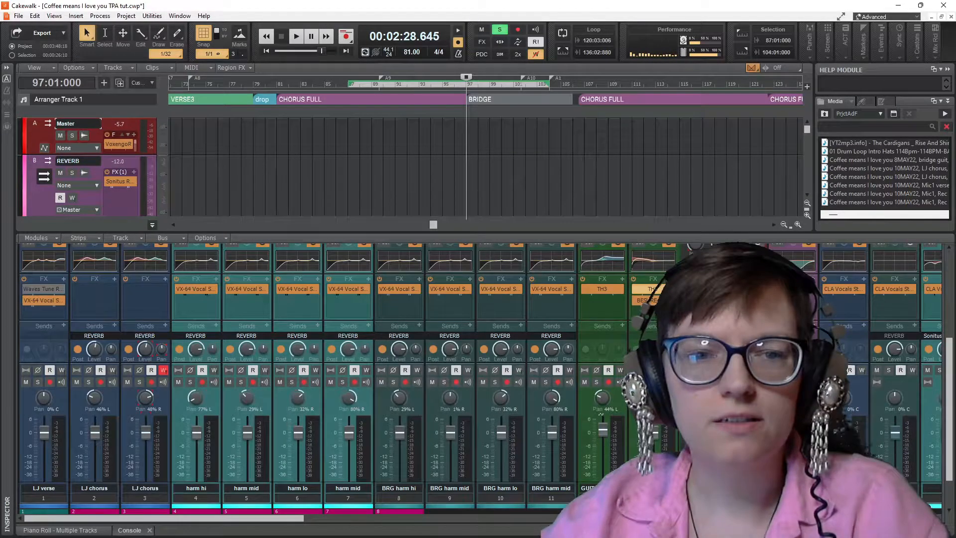
{"action": "left_click_drag", "start_coordinate": [388, 232], "coordinate": [389, 261]}
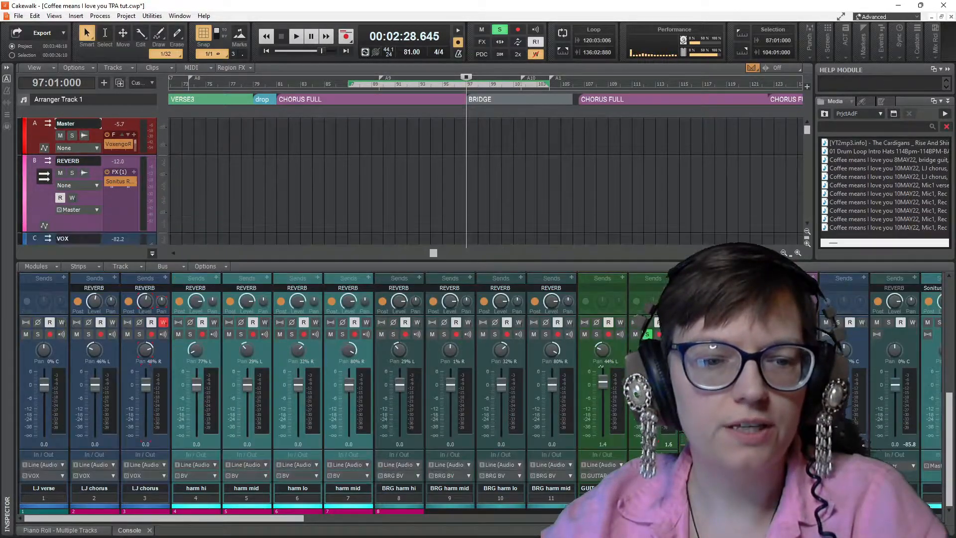
{"action": "scroll", "coordinate": [88, 181], "scroll_direction": "down", "scroll_amount": 3}
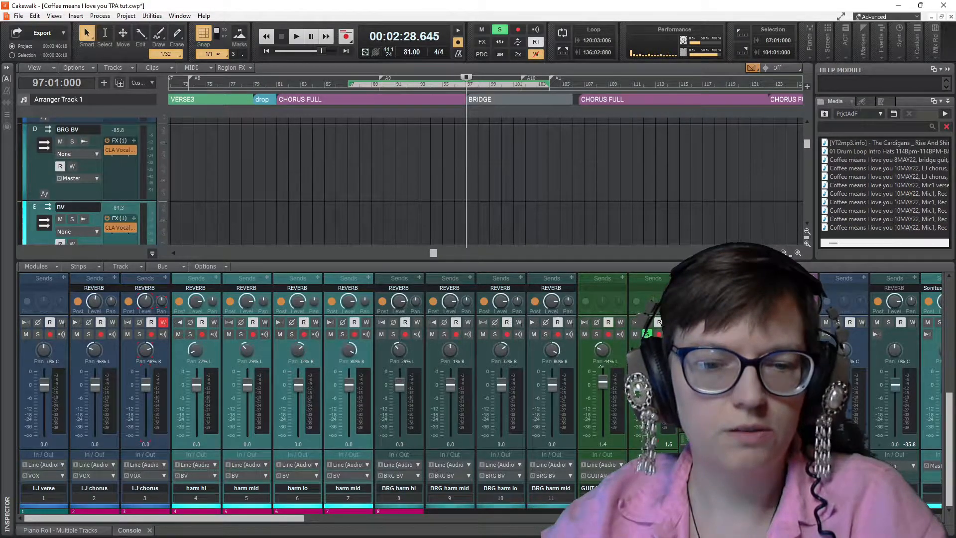
{"action": "scroll", "coordinate": [87, 181], "scroll_direction": "up", "scroll_amount": 3}
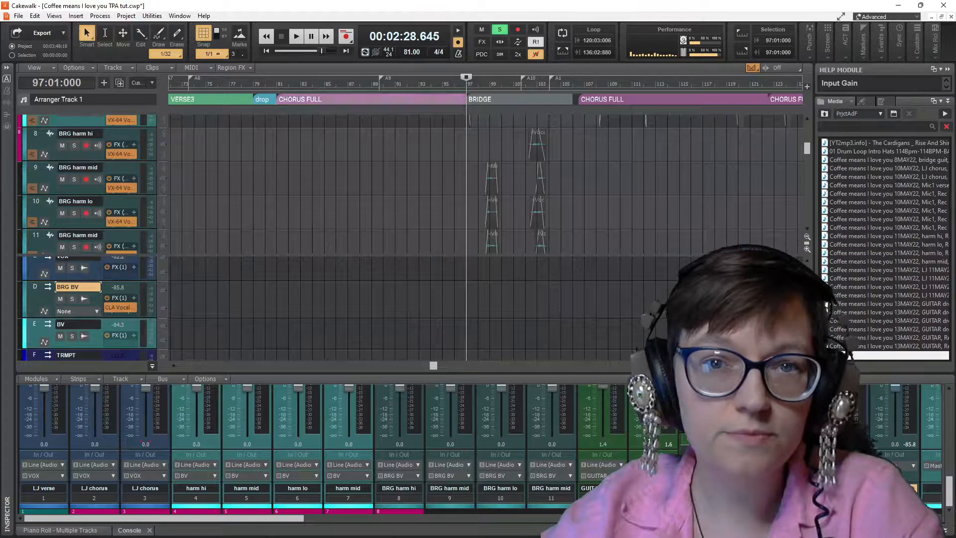
- Clear the solo on all tracks and play back the BRIDGE section from measure 97
{"action": "left_click", "coordinate": [500, 29]}
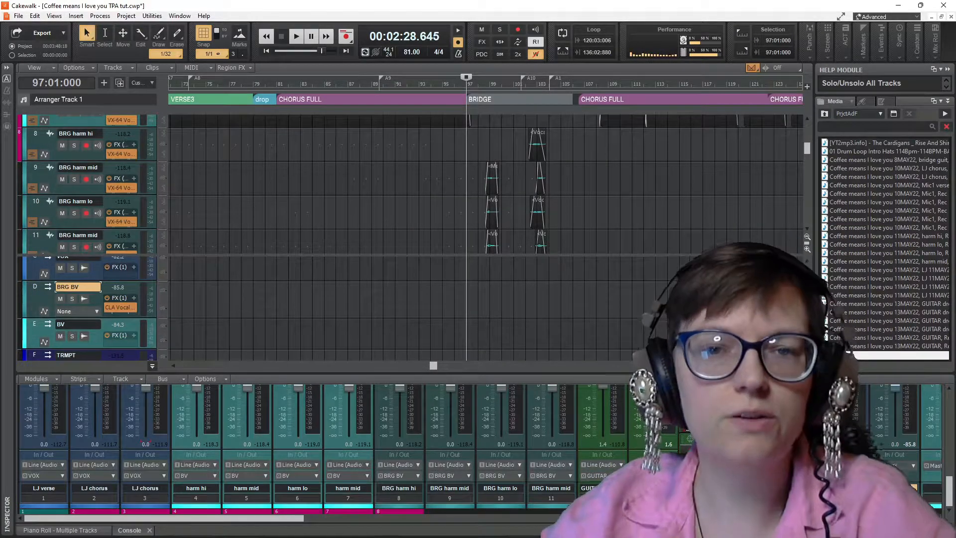
{"action": "key", "text": "space"}
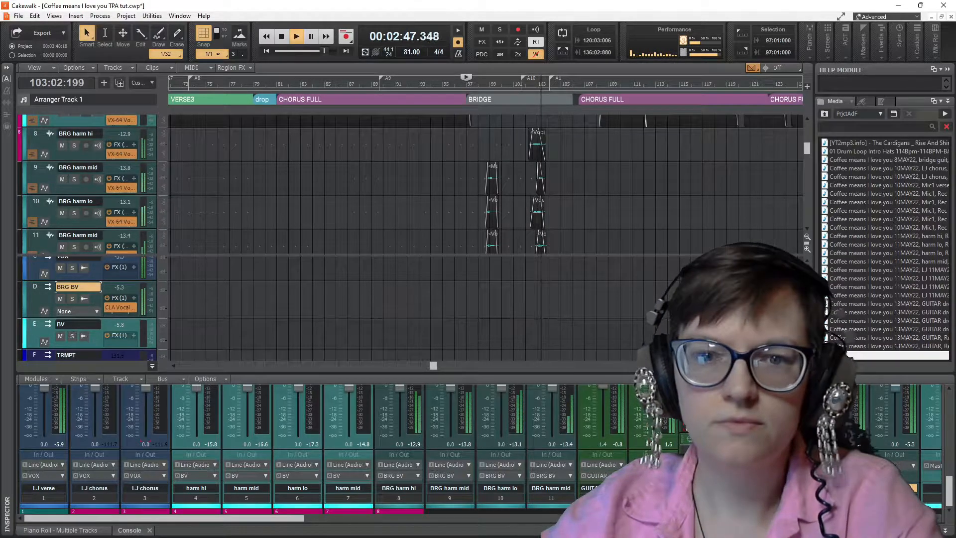
{"action": "key", "text": "space"}
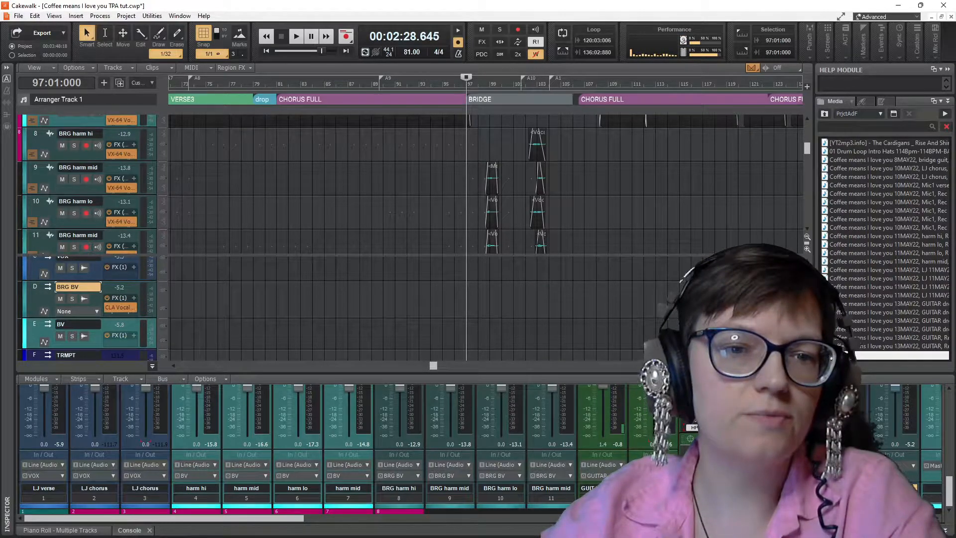
- Reveal the bus strips beside the track strips in the console and enlarge it to show the BRG BV bus's effects
{"action": "mouse_move", "coordinate": [348, 255]}
{"action": "left_mouse_down"}
{"action": "mouse_move", "coordinate": [349, 237]}
{"action": "mouse_move", "coordinate": [349, 251]}
{"action": "left_mouse_up"}
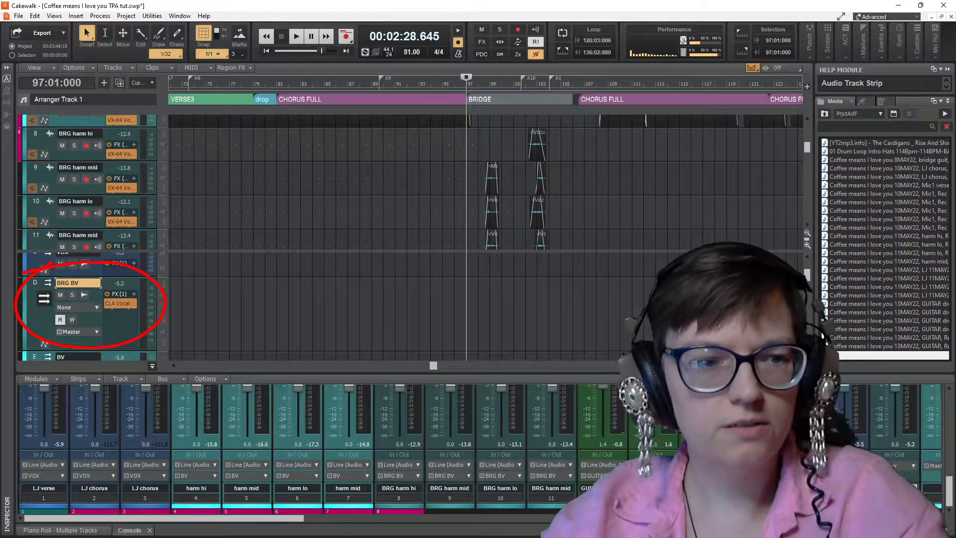
{"action": "left_click_drag", "start_coordinate": [349, 373], "coordinate": [348, 234]}
{"action": "left_click", "coordinate": [743, 488]}
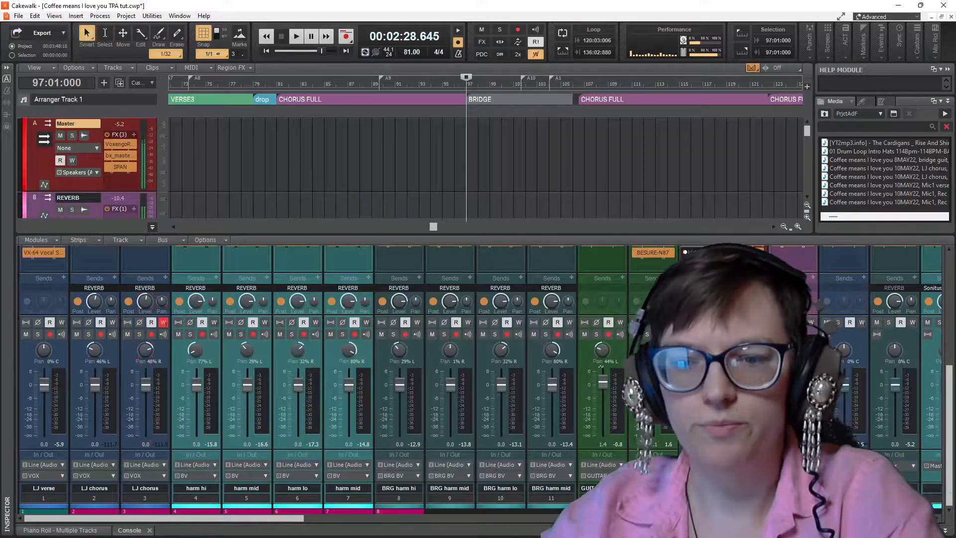
{"action": "left_click_drag", "start_coordinate": [716, 379], "coordinate": [329, 379]}
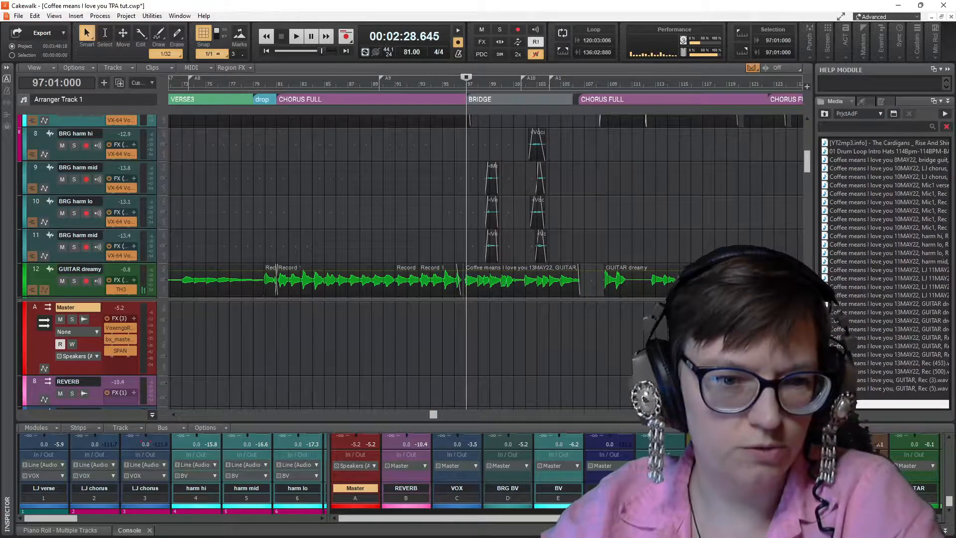
{"action": "left_click_drag", "start_coordinate": [464, 299], "coordinate": [465, 223]}
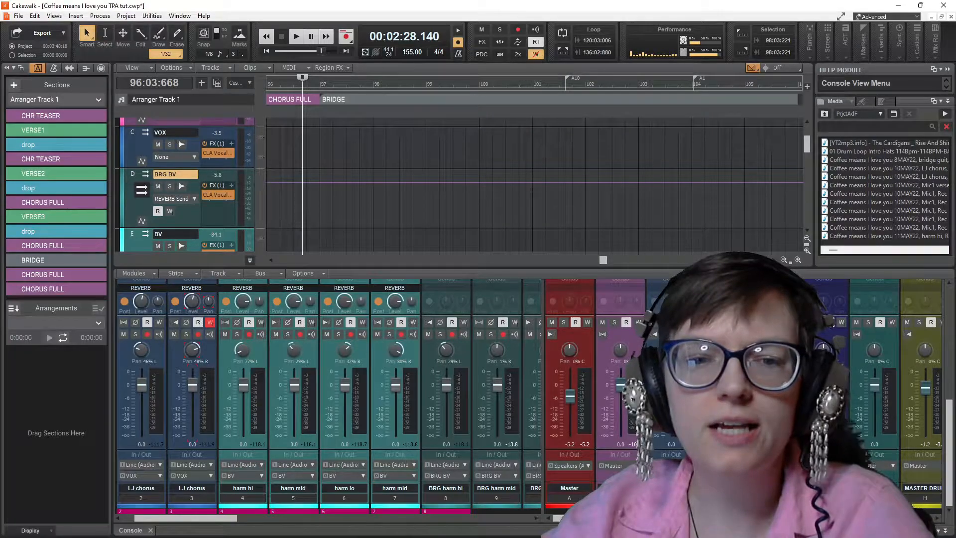
{"action": "left_click_drag", "start_coordinate": [464, 268], "coordinate": [464, 184]}
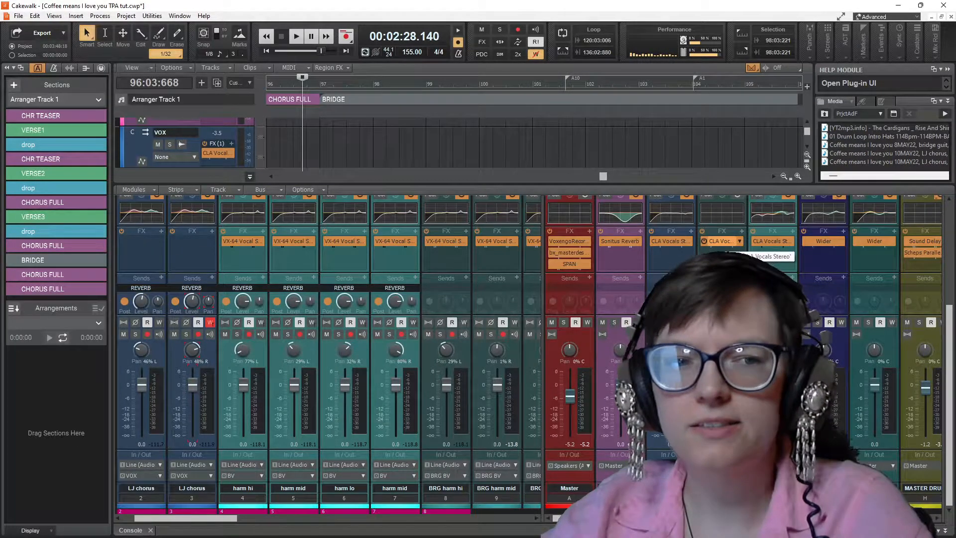
- Open the BRG BV bus's CLA Vocals Stereo plug-in to examine its controls, and close it again
{"action": "double_click", "coordinate": [720, 241]}
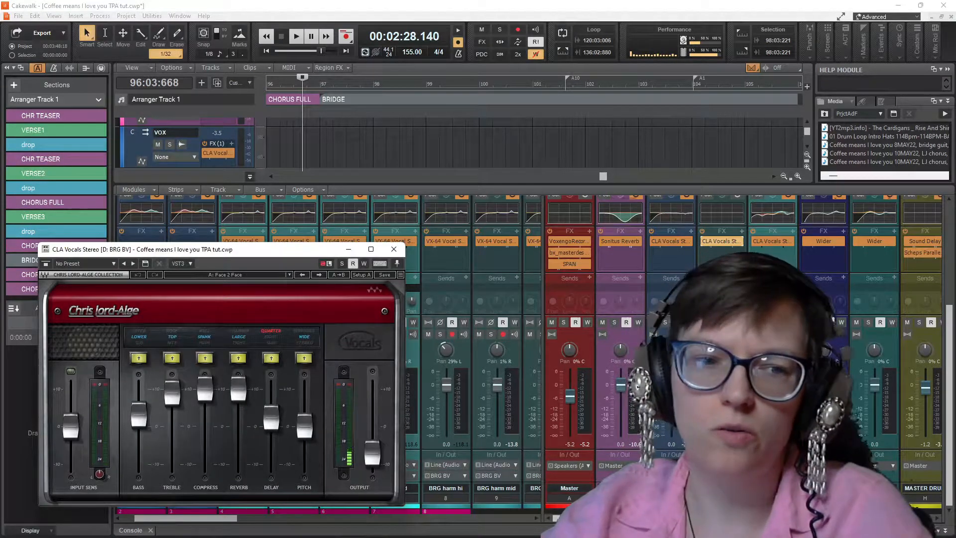
{"action": "left_click_drag", "start_coordinate": [199, 249], "coordinate": [590, 244]}
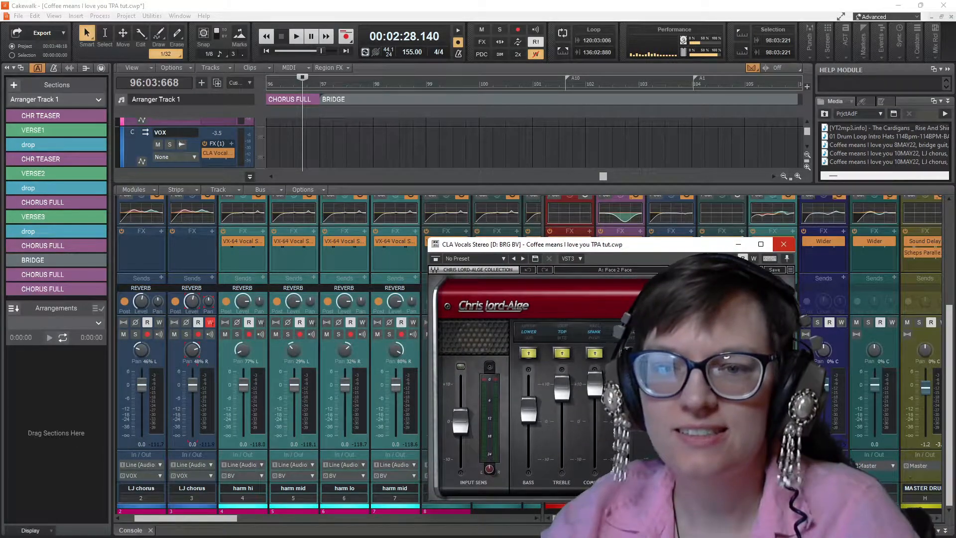
{"action": "left_click", "coordinate": [784, 244]}
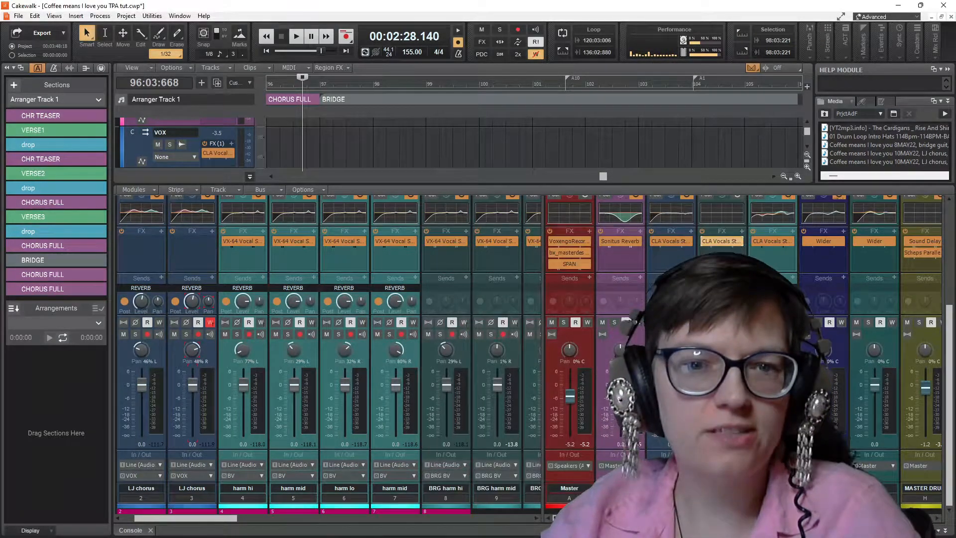
- Enlarge the track view and divide it so the BRG harm hi track shows above the BRG BV bus's automation lane
{"action": "left_click_drag", "start_coordinate": [498, 185], "coordinate": [498, 302]}
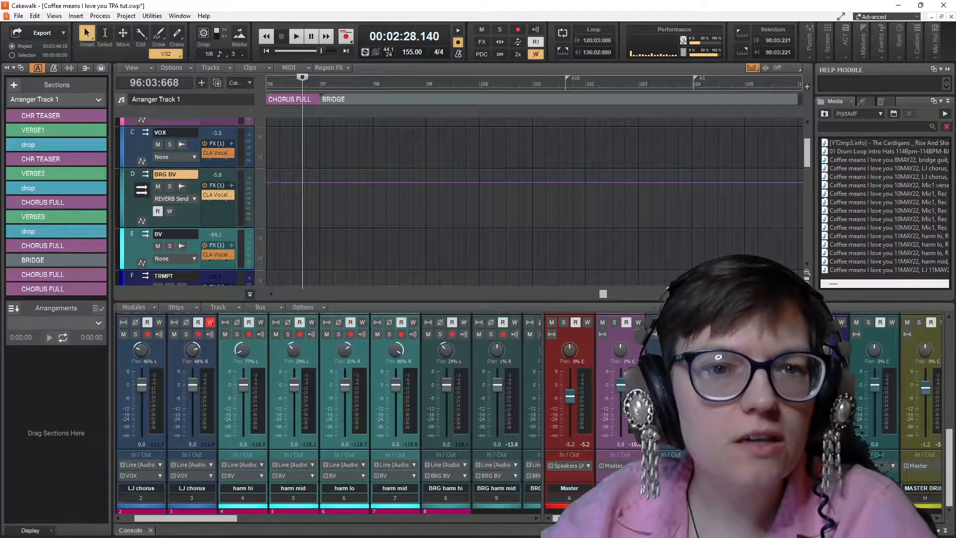
{"action": "left_click_drag", "start_coordinate": [368, 125], "coordinate": [373, 148]}
{"action": "scroll", "coordinate": [533, 199], "scroll_direction": "up", "scroll_amount": 1}
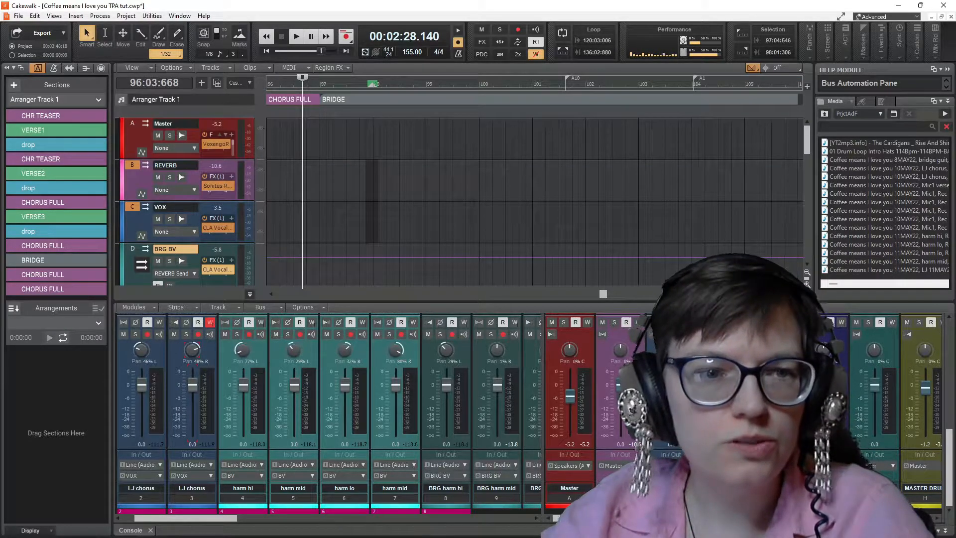
{"action": "scroll", "coordinate": [533, 199], "scroll_direction": "down", "scroll_amount": 3}
{"action": "left_click_drag", "start_coordinate": [533, 116], "coordinate": [533, 200]}
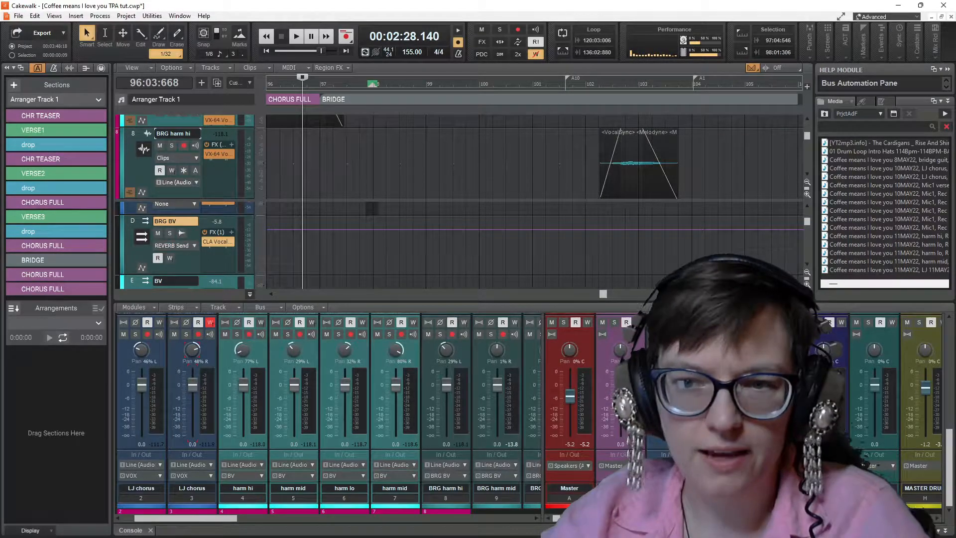
- Show an automation envelope for the CLA Vocals Stereo Delay parameter in the BRG BV bus's lane
{"action": "left_click", "coordinate": [195, 246]}
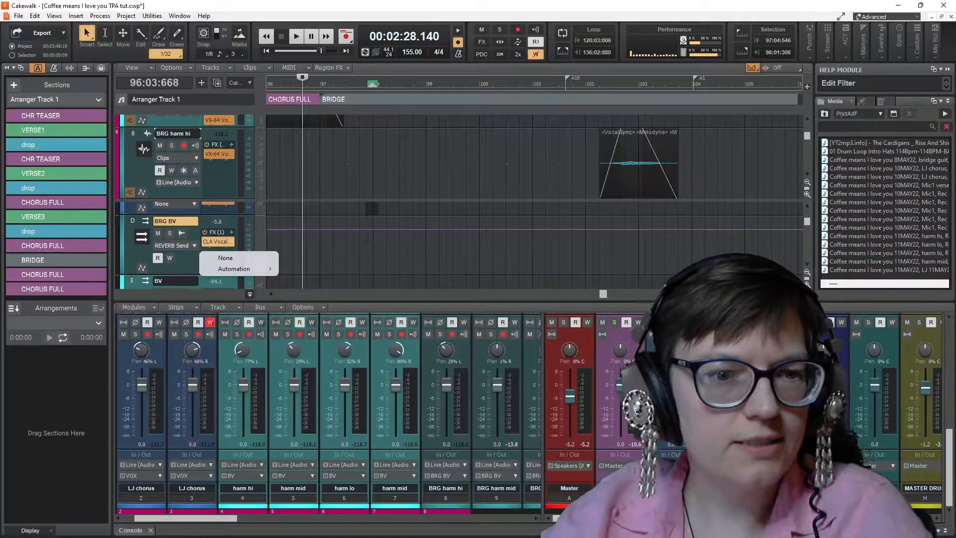
{"action": "mouse_move", "coordinate": [234, 269]}
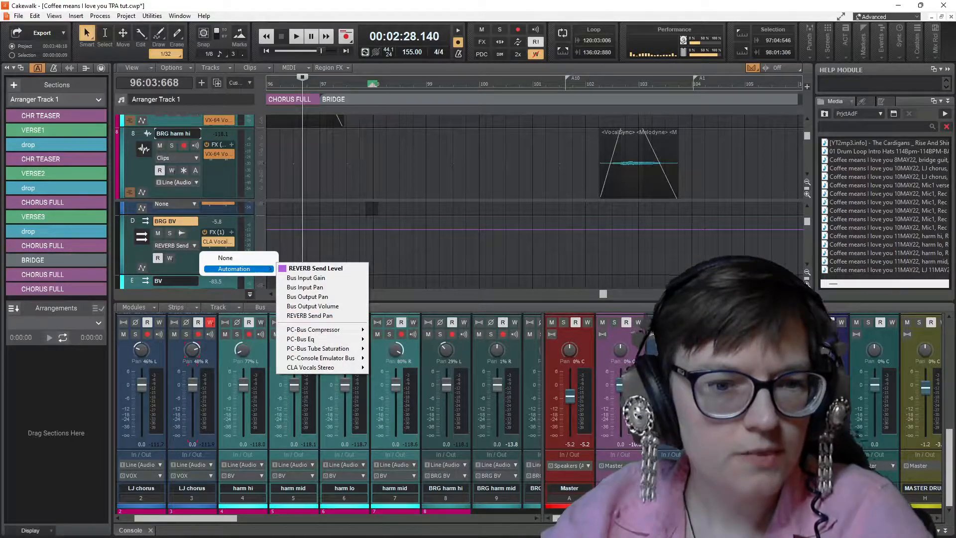
{"action": "mouse_move", "coordinate": [318, 367]}
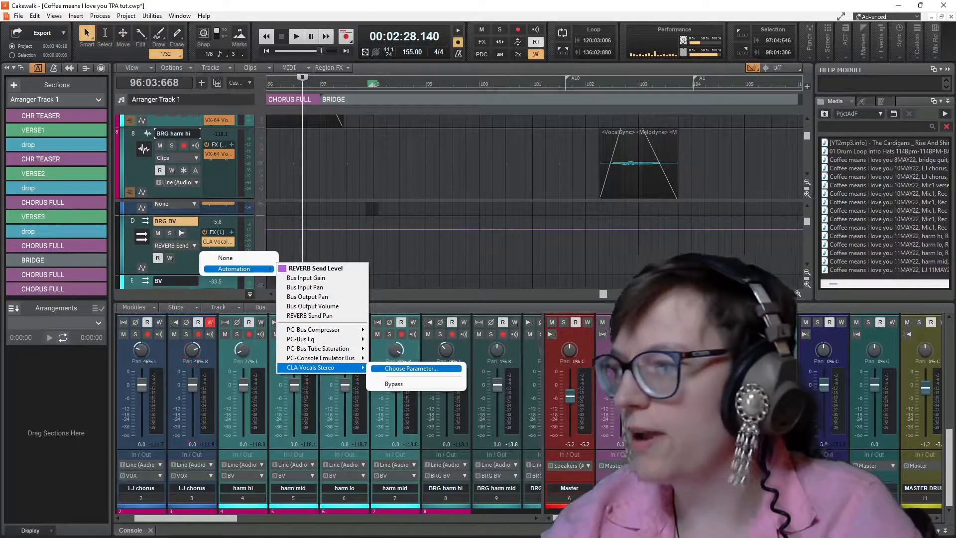
{"action": "left_click", "coordinate": [411, 368]}
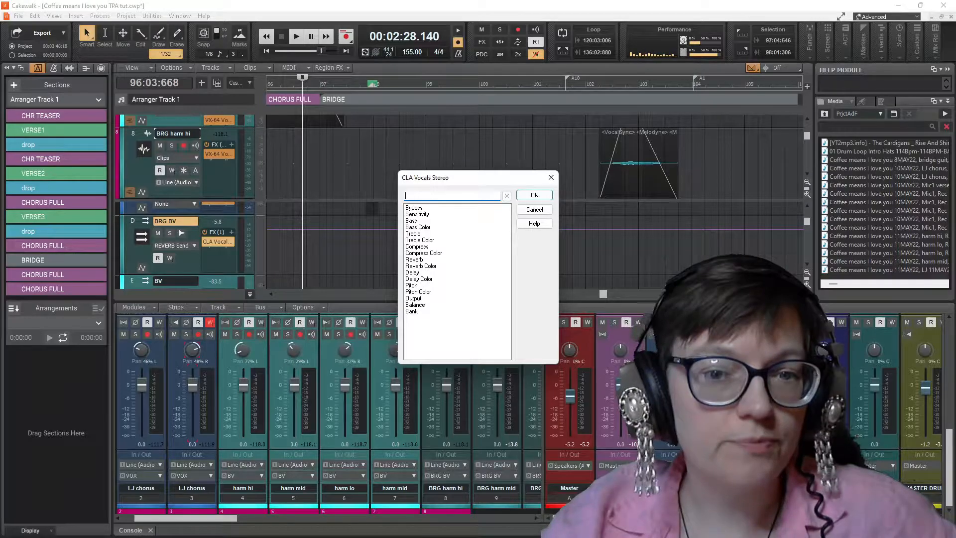
{"action": "left_click", "coordinate": [413, 272]}
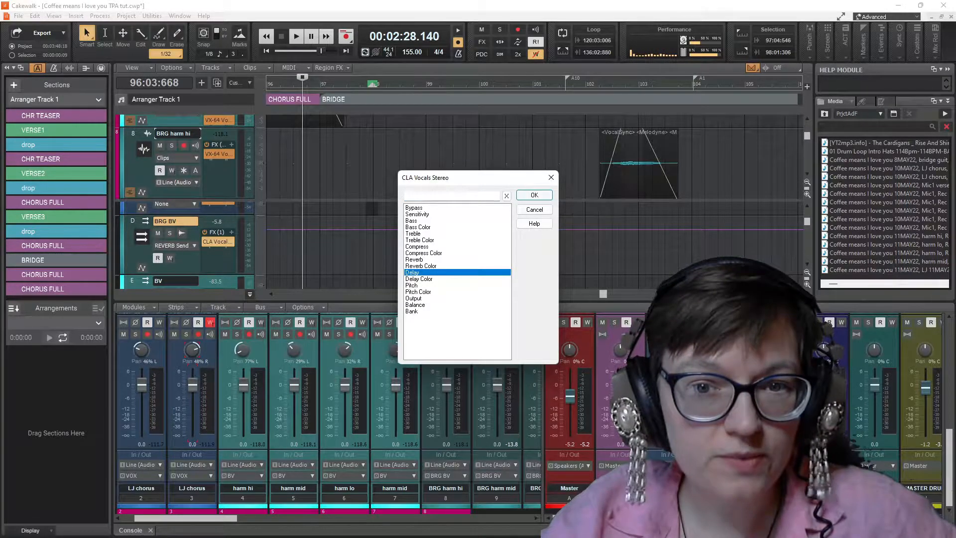
{"action": "left_click", "coordinate": [534, 194]}
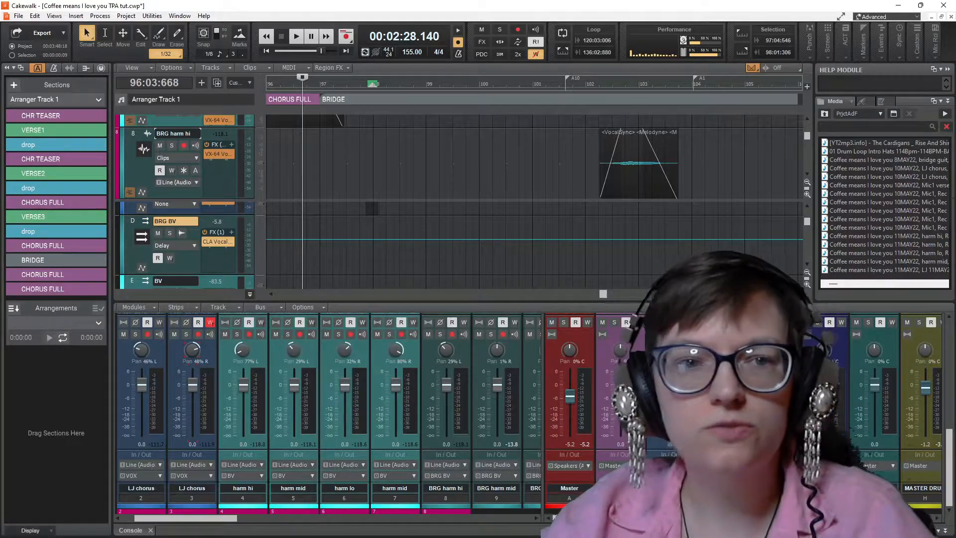
- Reopen the BRG BV bus's CLA Vocals Stereo and play back from the start of the BRG harm hi clip near measure 102
{"action": "scroll", "coordinate": [533, 157], "scroll_direction": "up", "scroll_amount": 4}
{"action": "scroll", "coordinate": [533, 157], "scroll_direction": "down", "scroll_amount": 3}
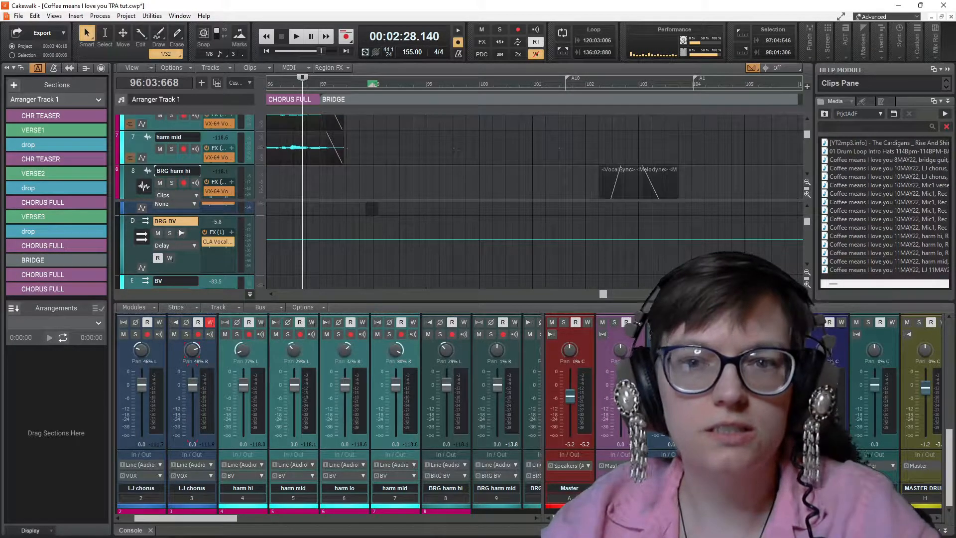
{"action": "left_click", "coordinate": [599, 183]}
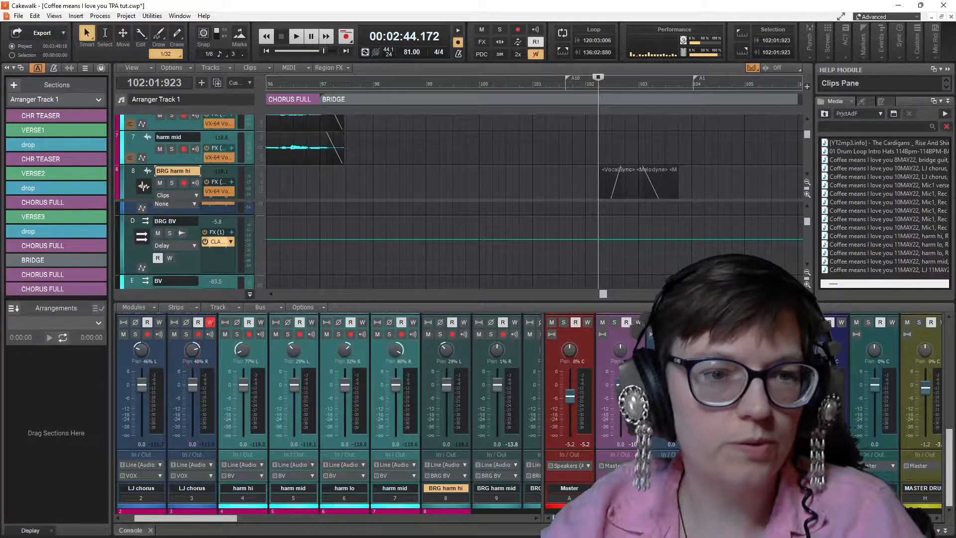
{"action": "double_click", "coordinate": [218, 242]}
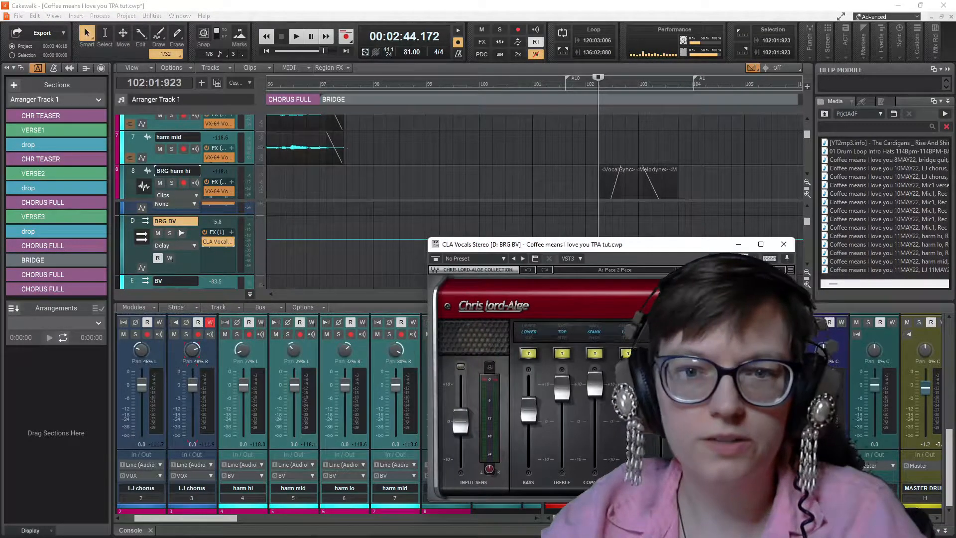
{"action": "left_click_drag", "start_coordinate": [671, 250], "coordinate": [312, 129]}
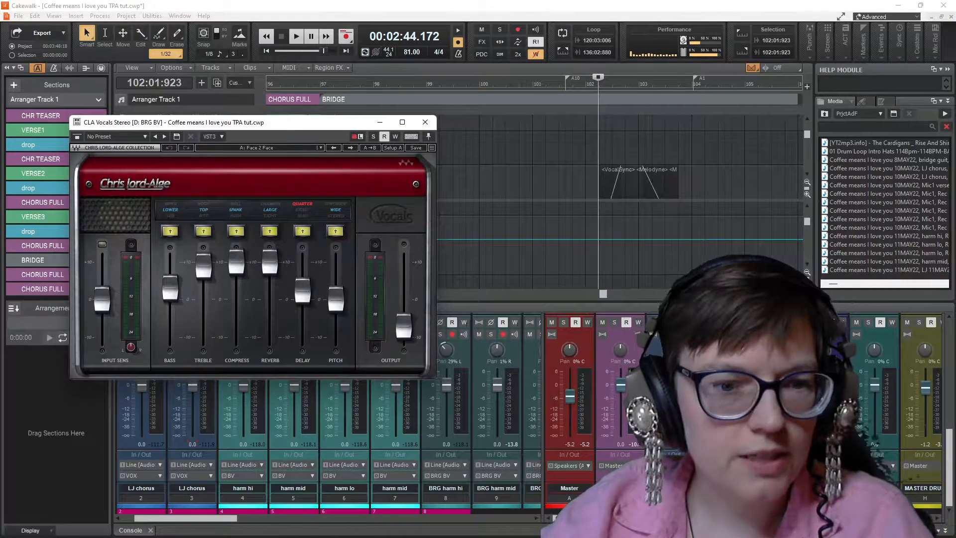
{"action": "key", "text": "space"}
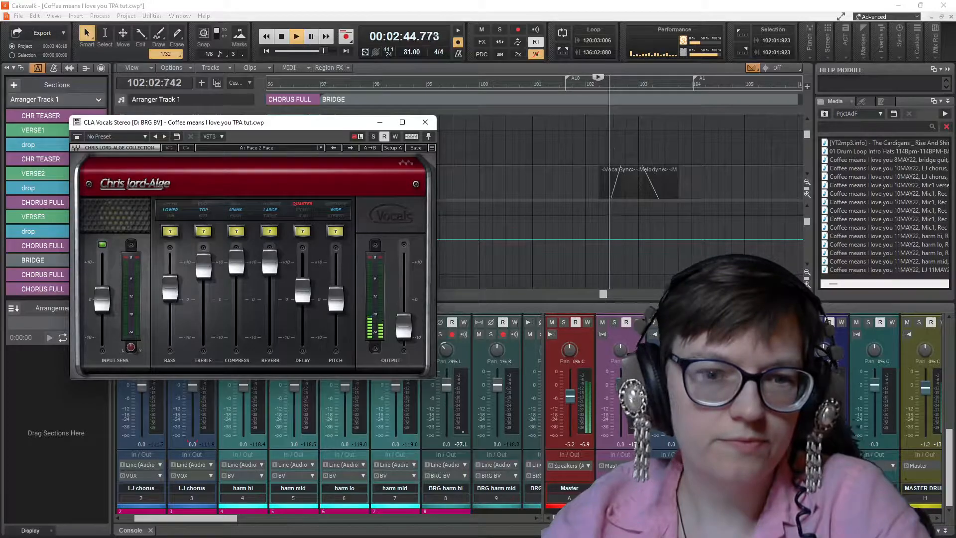
{"action": "left_click_drag", "start_coordinate": [323, 125], "coordinate": [312, 171]}
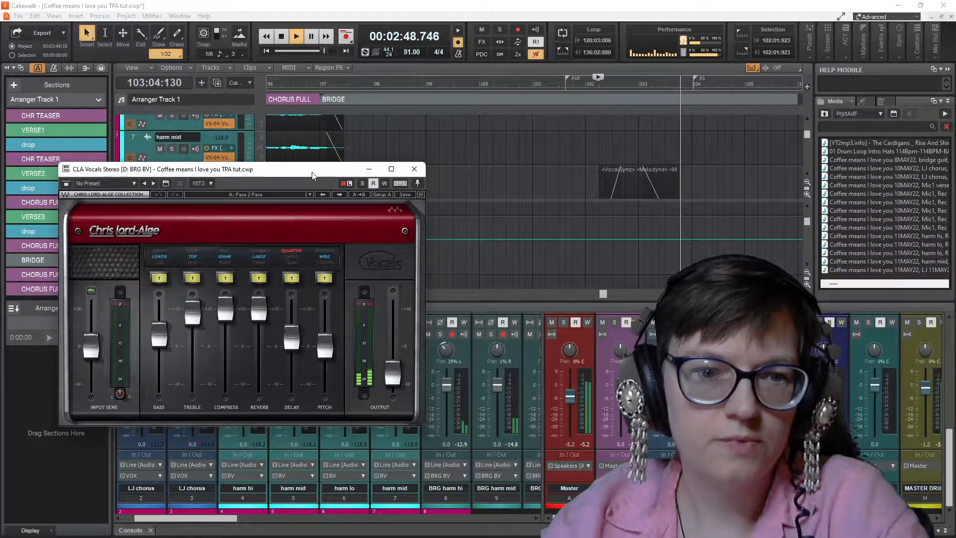
{"action": "key", "text": "space"}
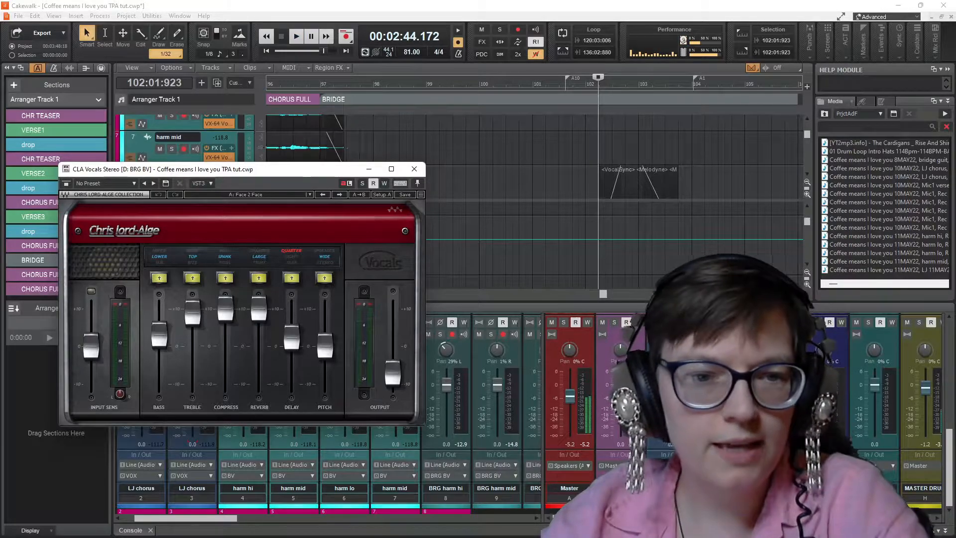
- Bring the BRG BV console strip into view, arm its automation writing, and record the plug-in's Delay rising to 10.0 during playback
{"action": "left_click_drag", "start_coordinate": [292, 174], "coordinate": [358, 149]}
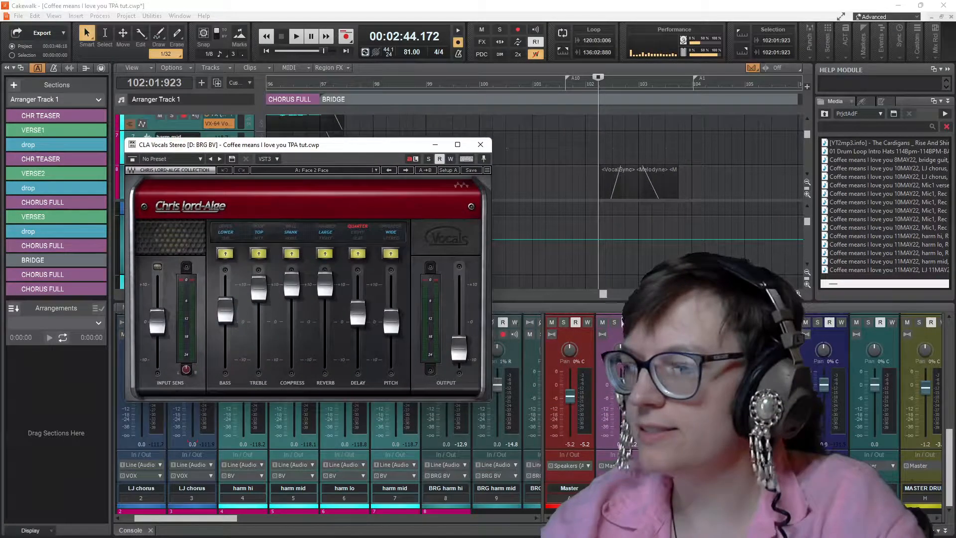
{"action": "left_click_drag", "start_coordinate": [544, 423], "coordinate": [395, 423]}
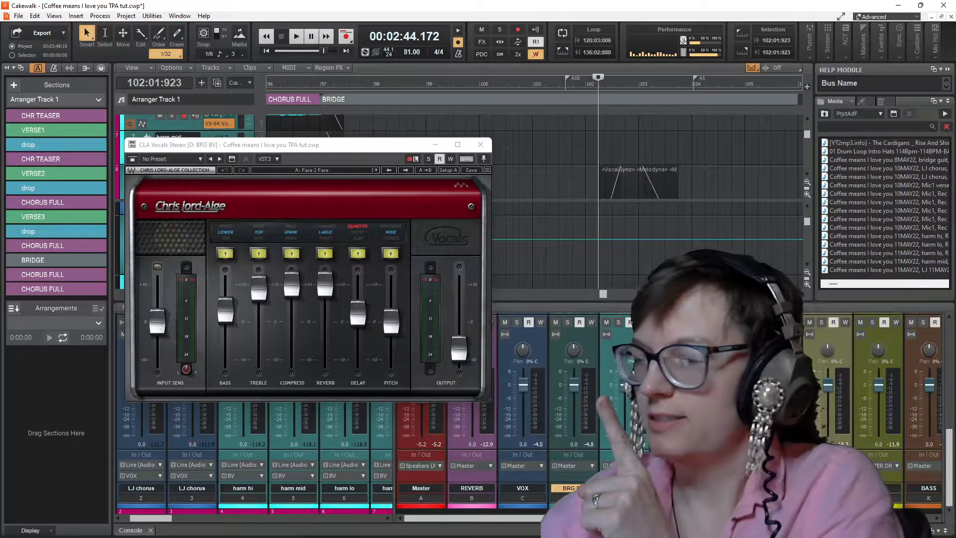
{"action": "left_click", "coordinate": [592, 323]}
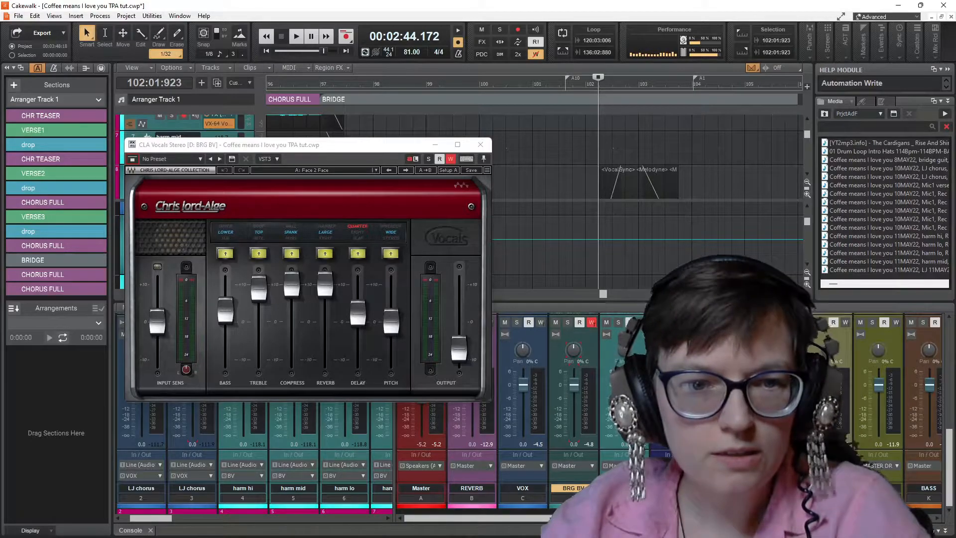
{"action": "mouse_move", "coordinate": [358, 313]}
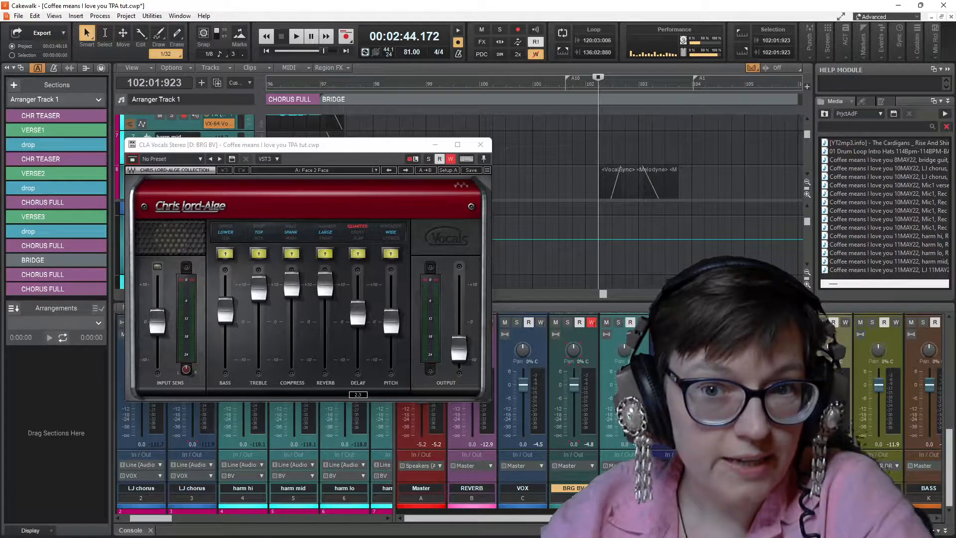
{"action": "key", "text": "space"}
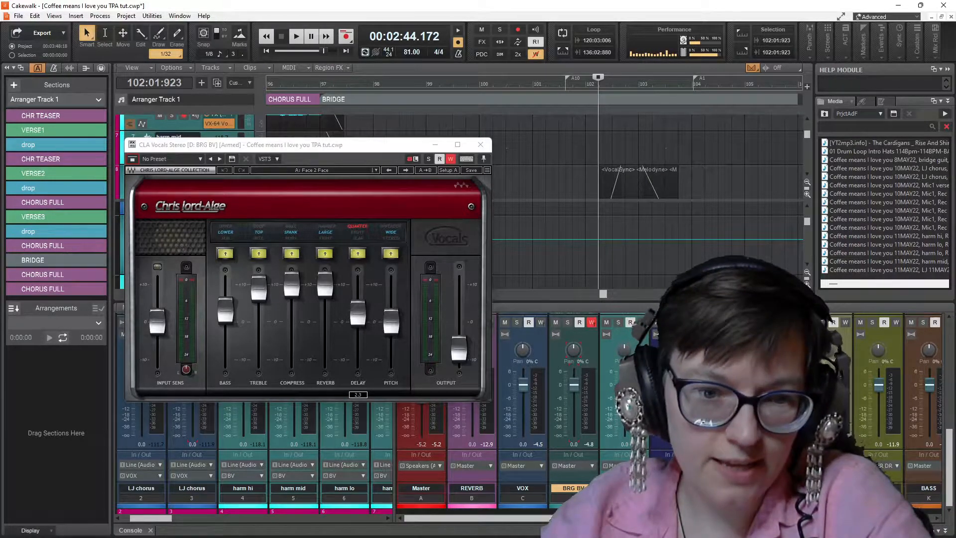
{"action": "left_click_drag", "start_coordinate": [358, 313], "coordinate": [358, 284]}
{"action": "key", "text": "space"}
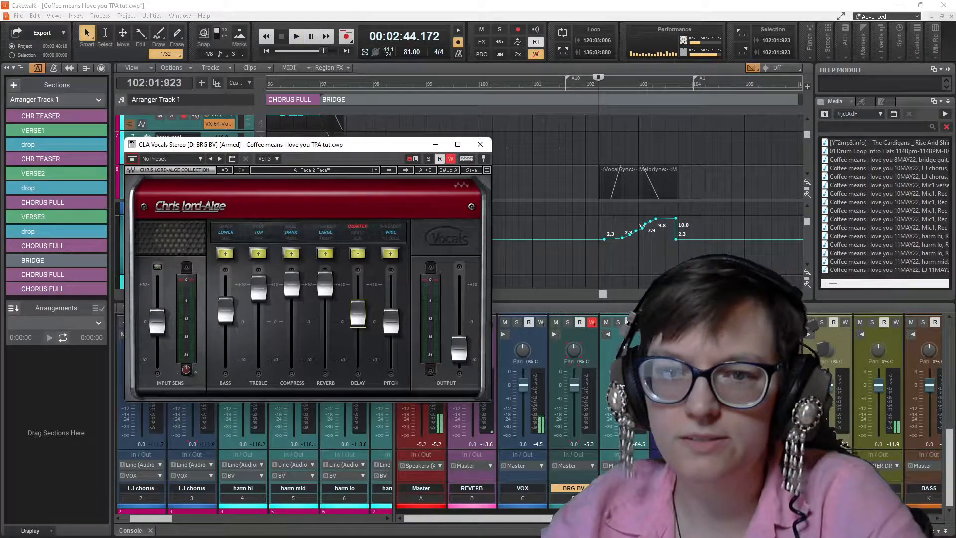
- Move the Delay envelope's final drop node to 10.0 at measure 104, and play back the automated passage
{"action": "left_click_drag", "start_coordinate": [676, 239], "coordinate": [694, 218]}
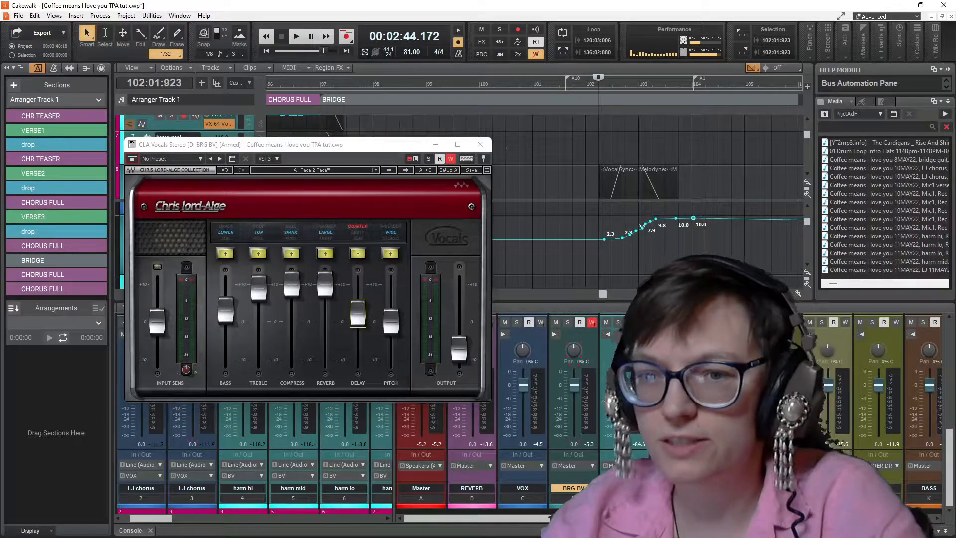
{"action": "key", "text": "space"}
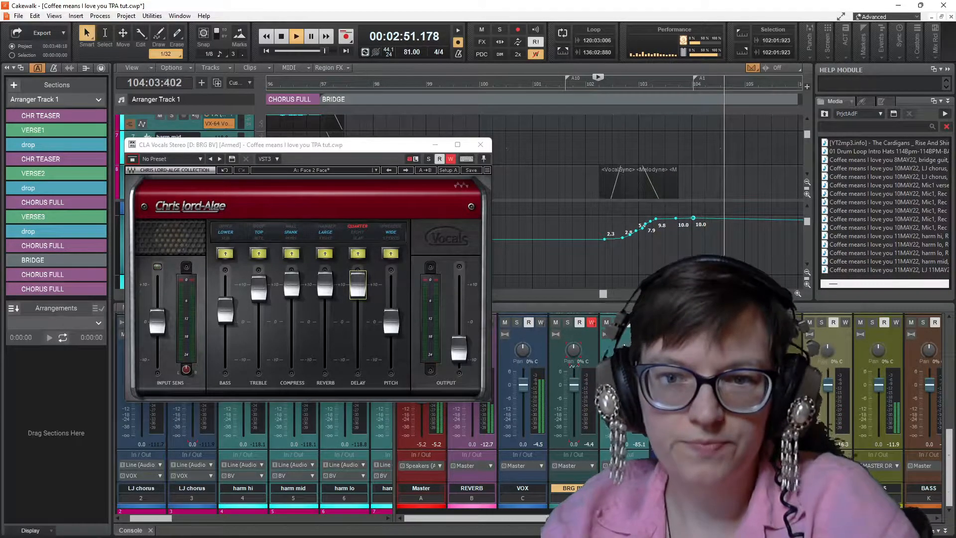
{"action": "key", "text": "space"}
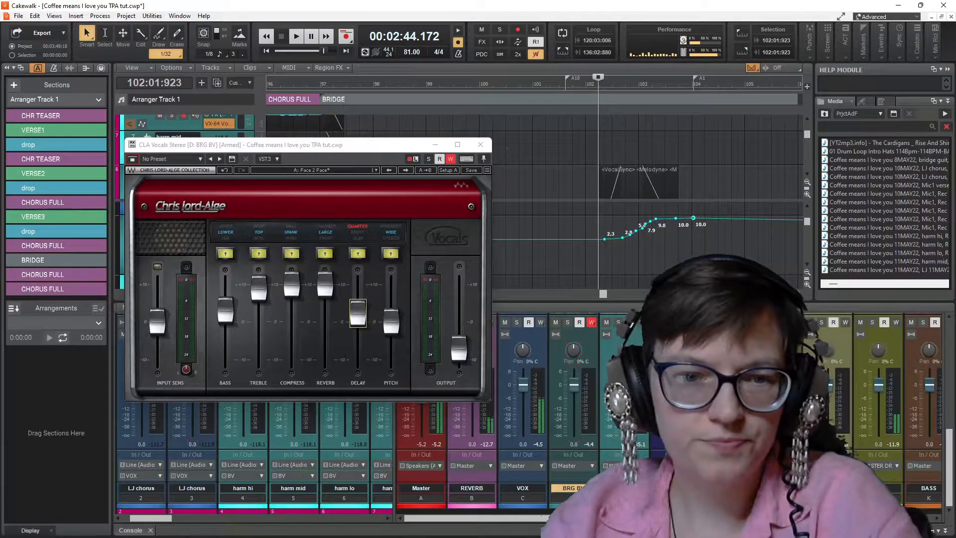
- Record a new pass over the same passage, lowering the CLA Vocals Stereo Delay to -10.0 during playback
{"action": "mouse_move", "coordinate": [358, 314]}
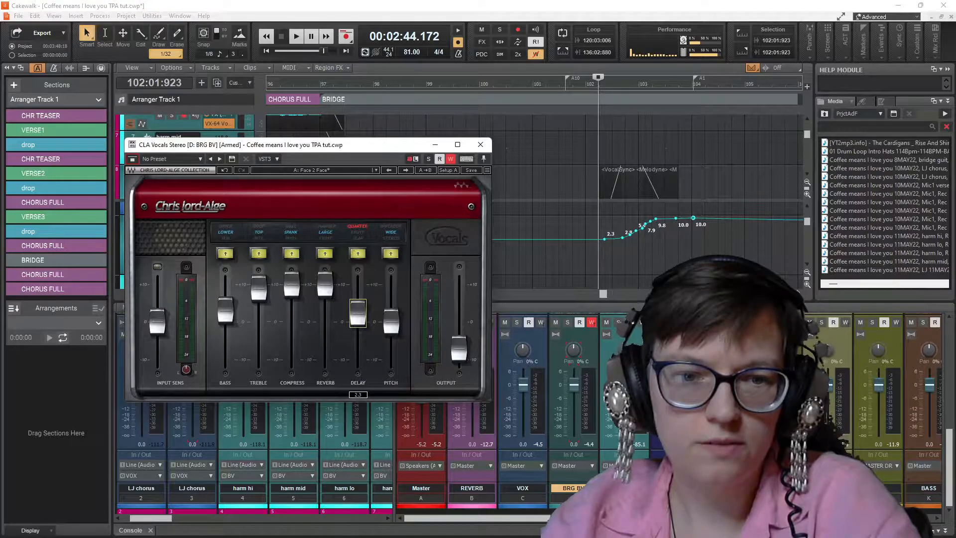
{"action": "key", "text": "space"}
{"action": "left_click_drag", "start_coordinate": [357, 313], "coordinate": [357, 359]}
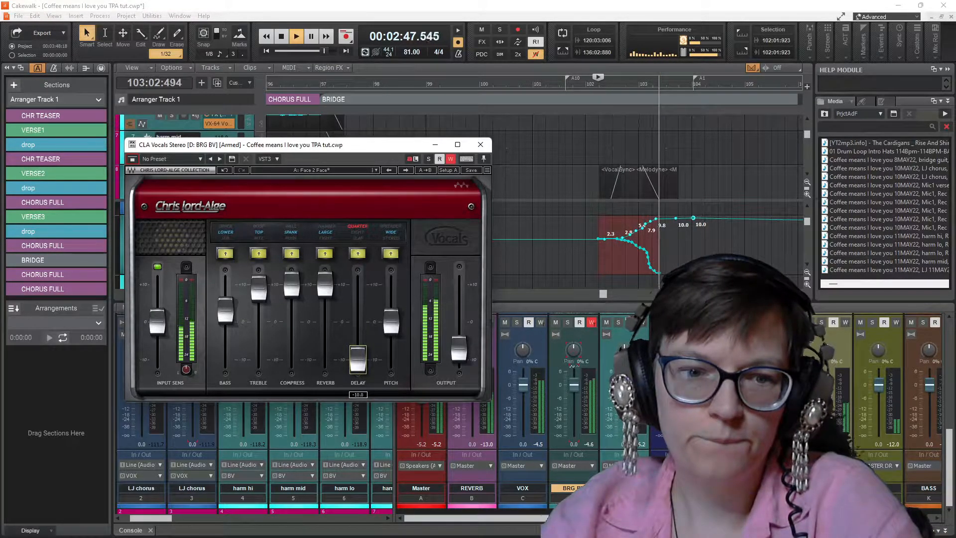
{"action": "key", "text": "space"}
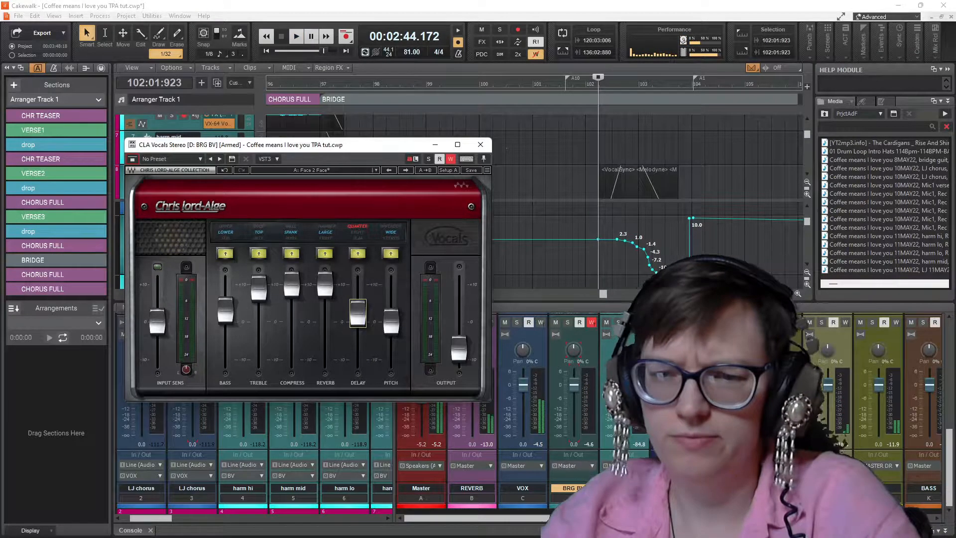
- Lower the Delay envelope node near measure 104 to the bottom of its range, and play back the passage
{"action": "left_click_drag", "start_coordinate": [692, 219], "coordinate": [692, 272]}
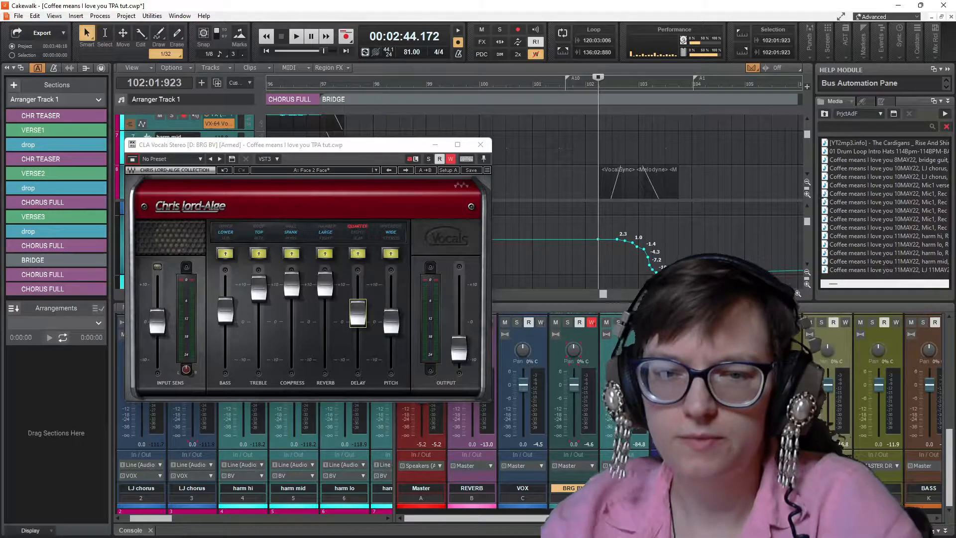
{"action": "key", "text": "space"}
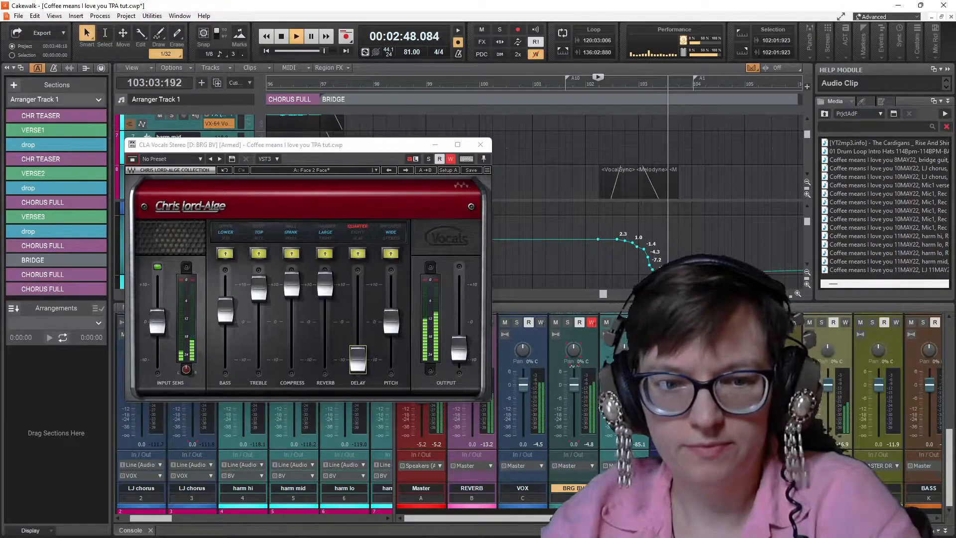
{"action": "key", "text": "space"}
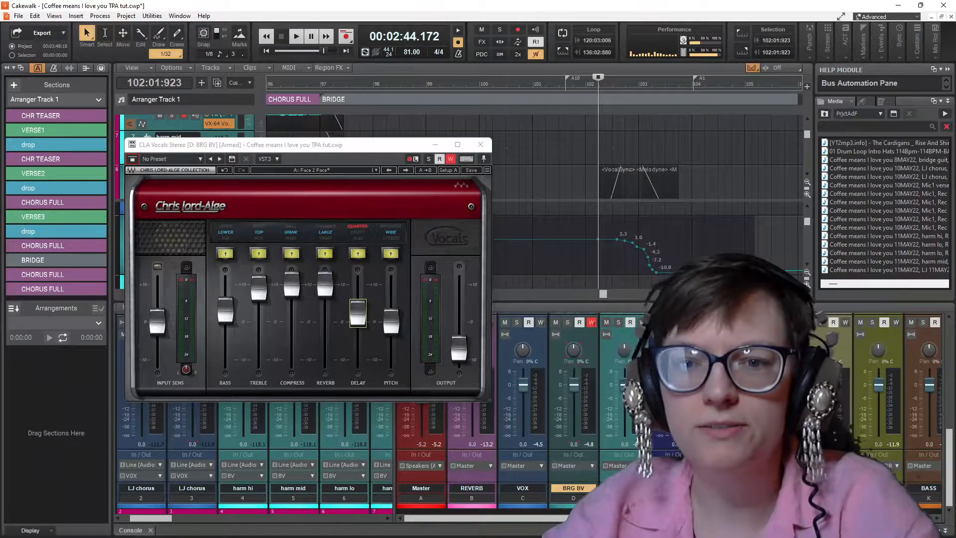
- Try to undo the last two edits made to the BRG BV bus
{"action": "key", "text": "ctrl+z"}
{"action": "key", "text": "ctrl+z"}
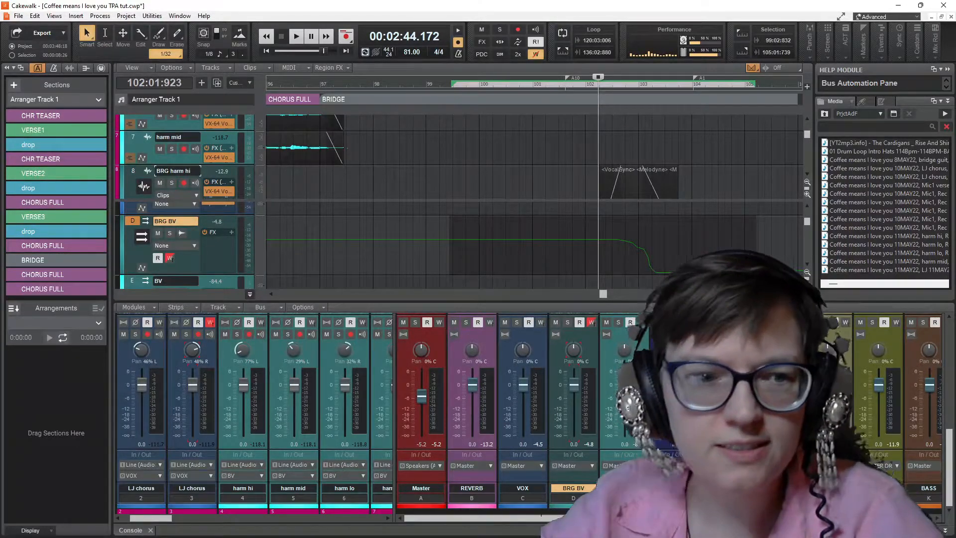
- Collapse the bus pane beneath the tracks and enlarge the track view by shrinking the console
{"action": "left_click", "coordinate": [169, 258]}
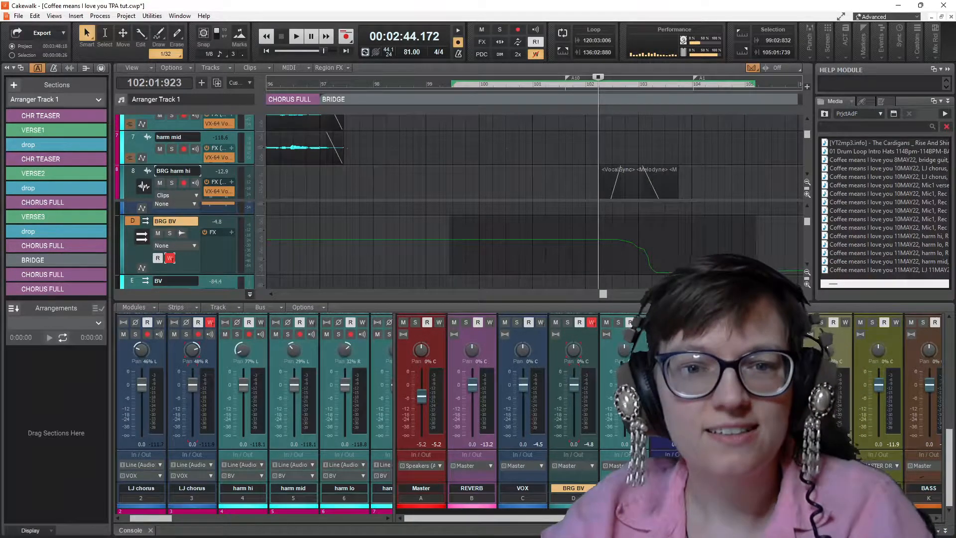
{"action": "left_click_drag", "start_coordinate": [458, 200], "coordinate": [458, 269]}
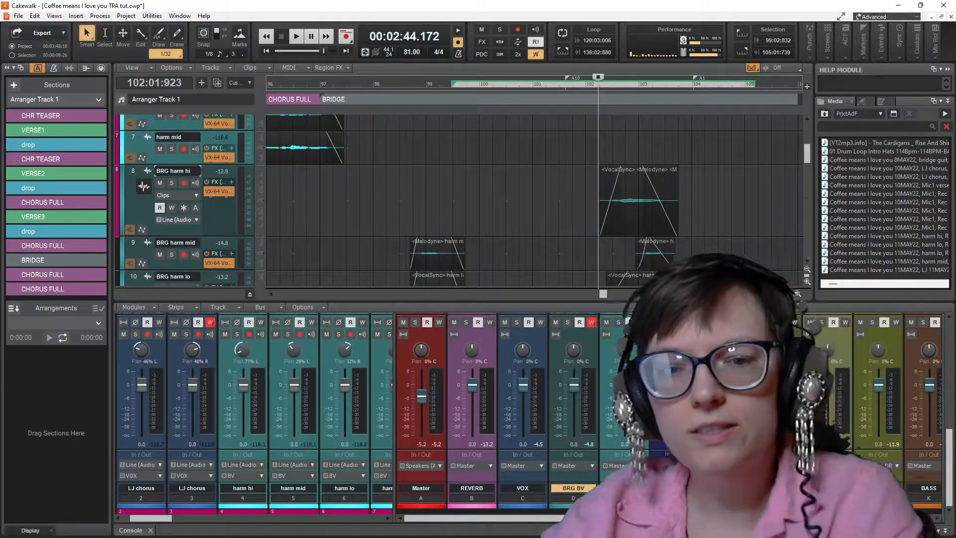
{"action": "left_click_drag", "start_coordinate": [459, 302], "coordinate": [458, 365]}
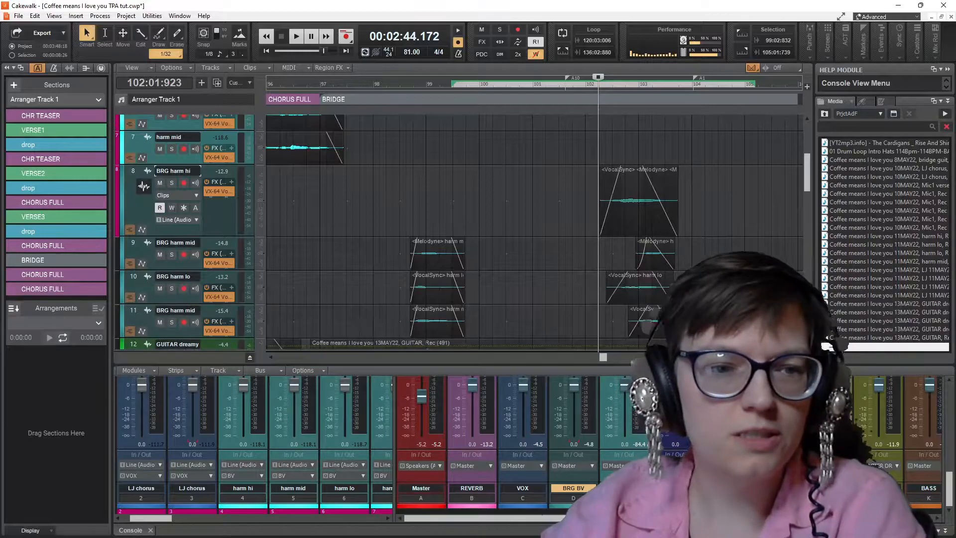
- Look through the project's tracks down to the last BBC Symphony track, and return to the LJ verse track
{"action": "scroll", "coordinate": [315, 168], "scroll_direction": "down", "scroll_amount": 8}
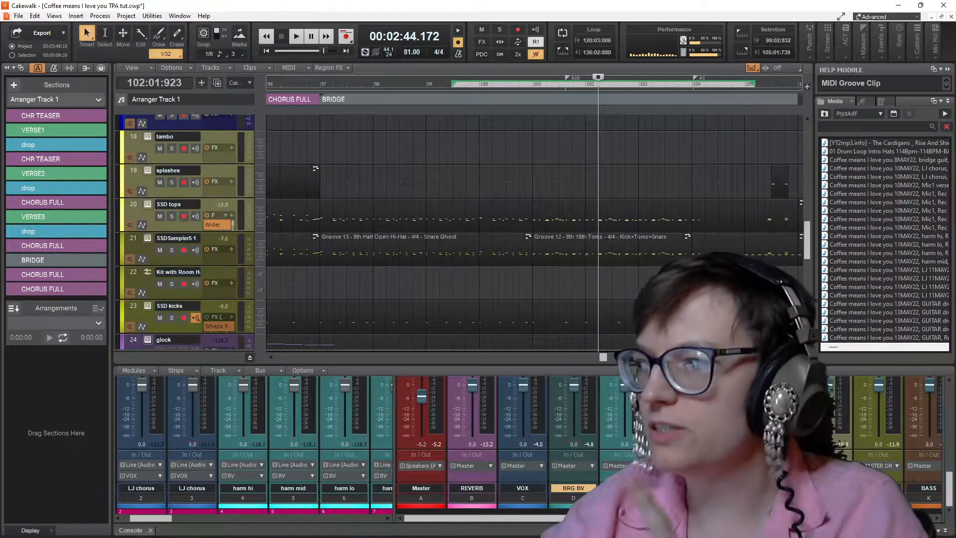
{"action": "scroll", "coordinate": [315, 168], "scroll_direction": "down", "scroll_amount": 8}
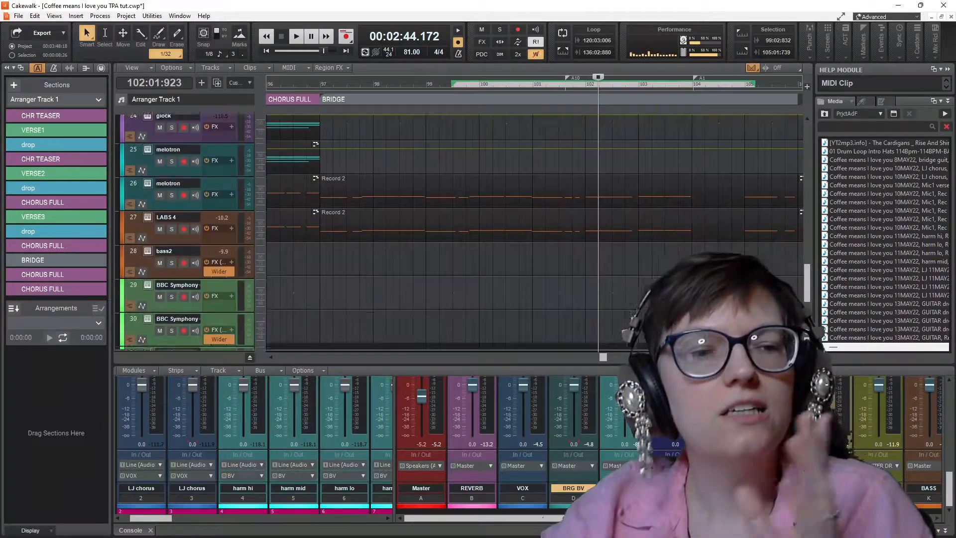
{"action": "scroll", "coordinate": [315, 168], "scroll_direction": "up", "scroll_amount": 5}
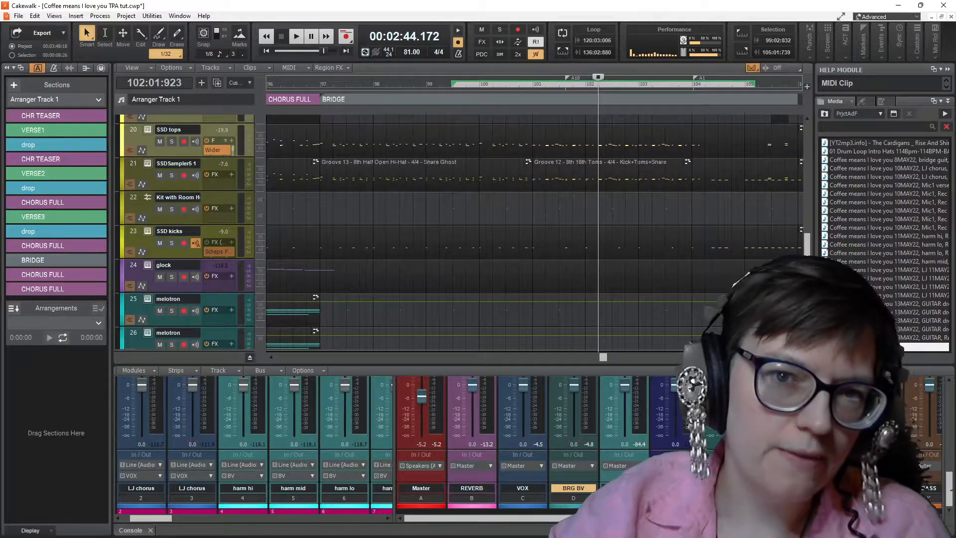
{"action": "scroll", "coordinate": [315, 168], "scroll_direction": "up", "scroll_amount": 2}
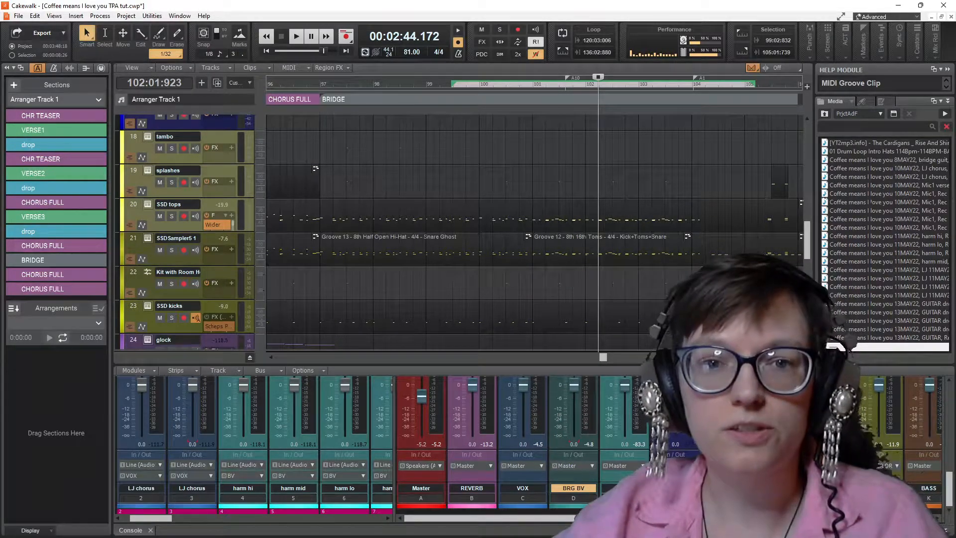
{"action": "scroll", "coordinate": [532, 232], "scroll_direction": "down", "scroll_amount": 5}
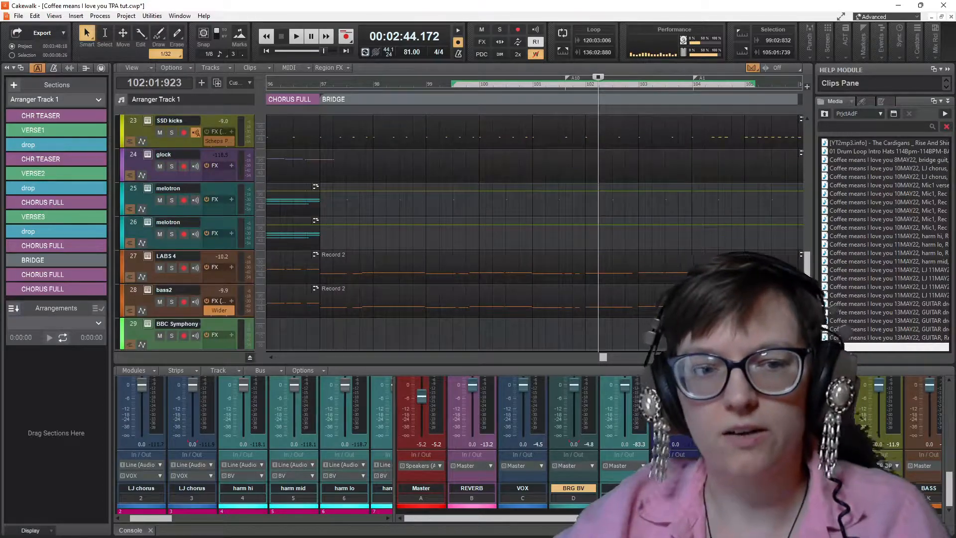
{"action": "scroll", "coordinate": [533, 232], "scroll_direction": "up", "scroll_amount": 10}
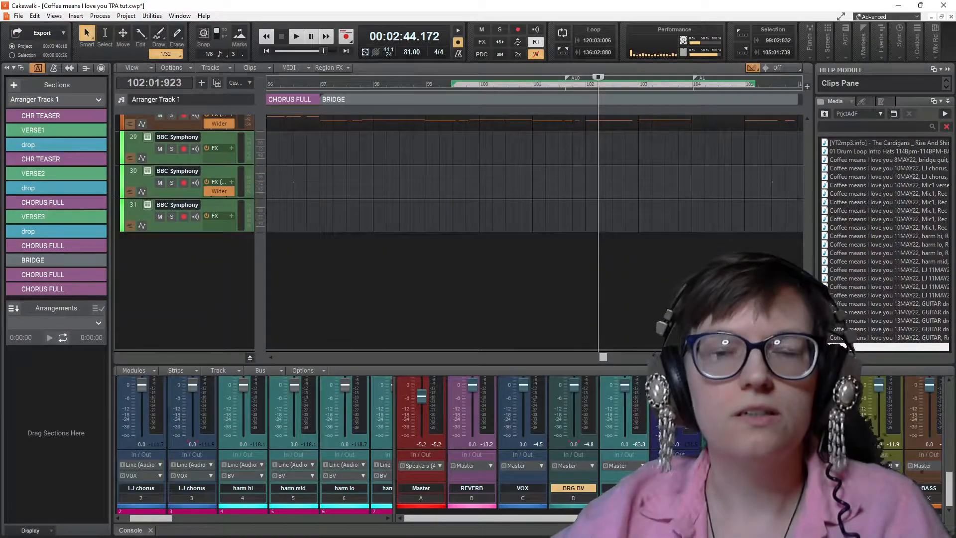
{"action": "scroll", "coordinate": [533, 232], "scroll_direction": "up", "scroll_amount": 11}
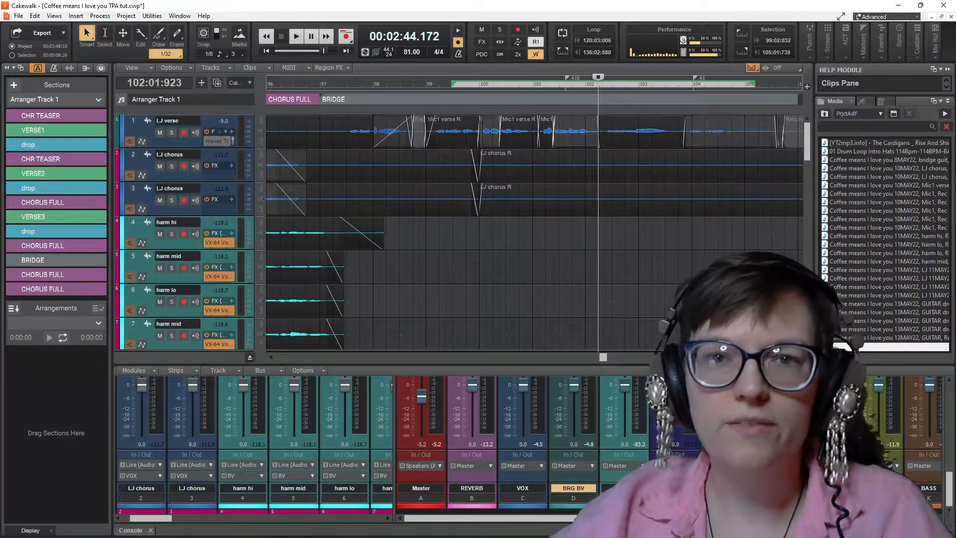